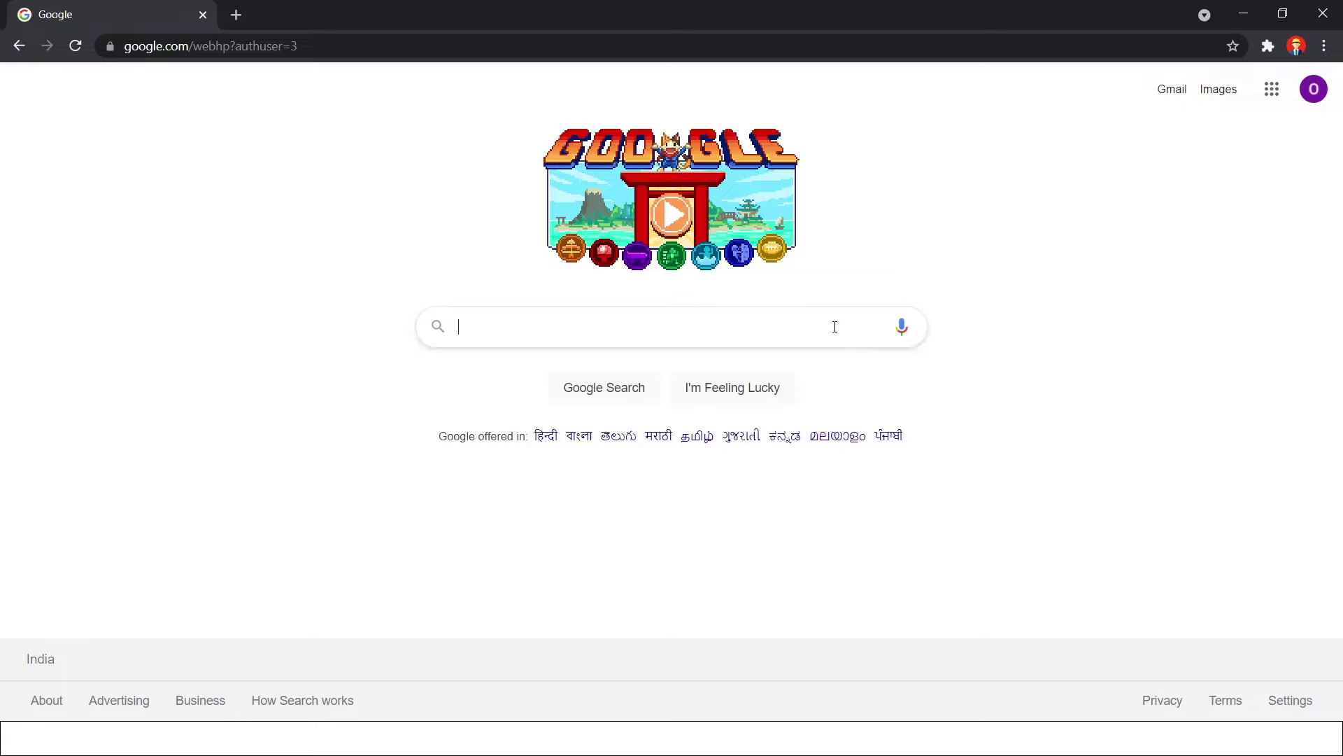
Search Google for 'autodesk student' and open Autodesk's Student and Education Software result
{"action": "type", "text": "autode"}
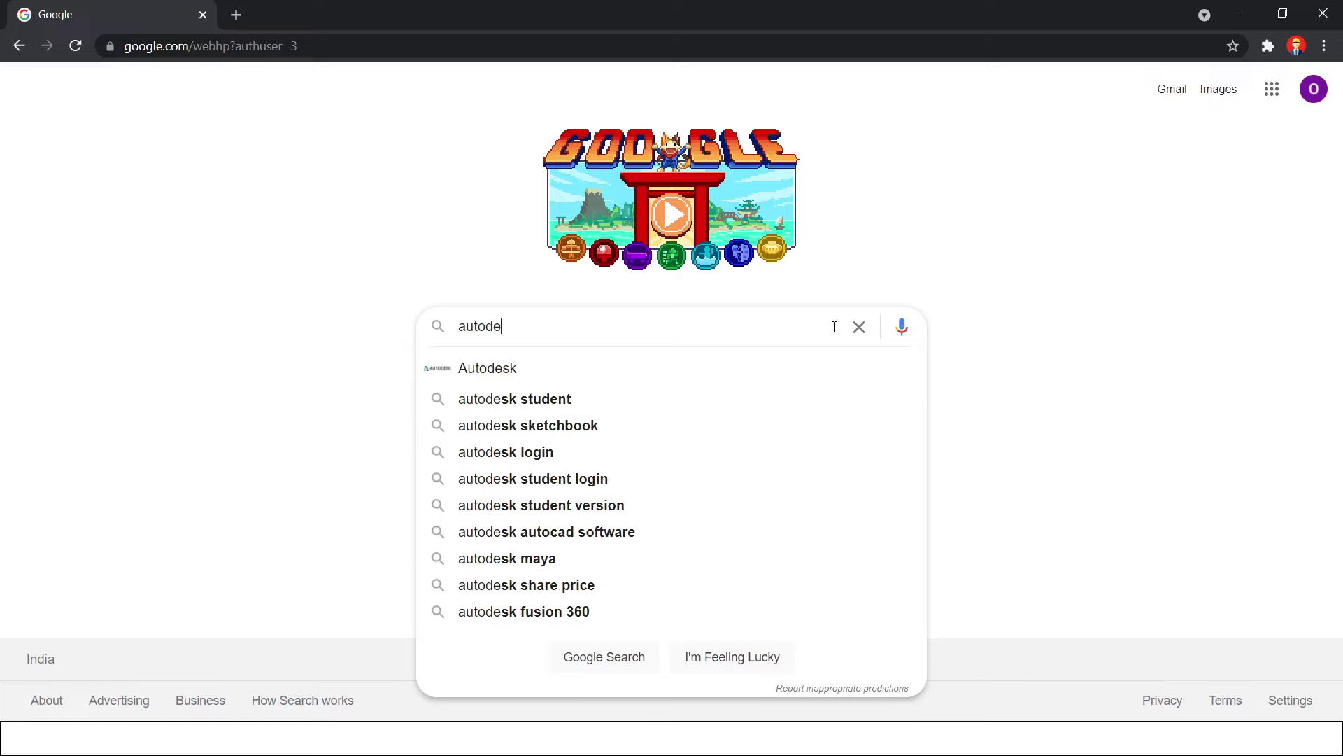
{"action": "key", "text": "Down"}
{"action": "key", "text": "Down"}
{"action": "key", "text": "Return"}
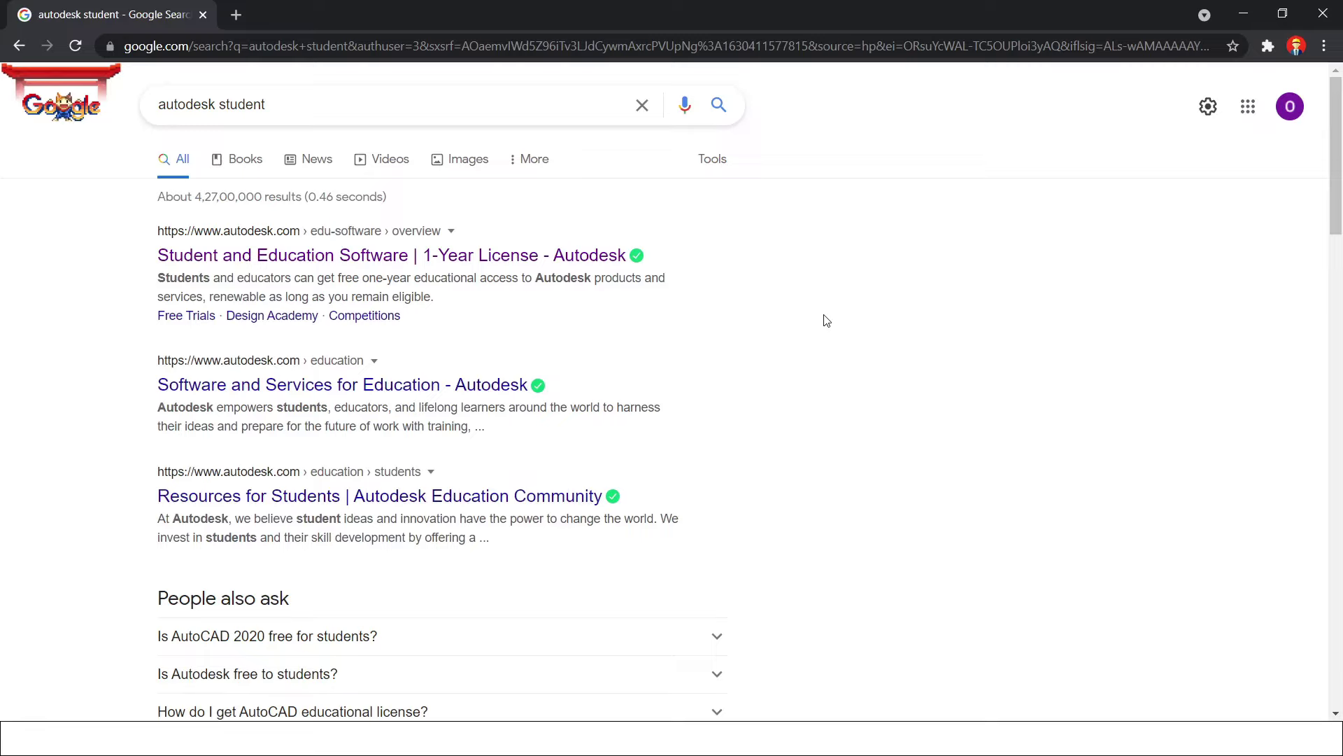
{"action": "left_click", "coordinate": [617, 260]}
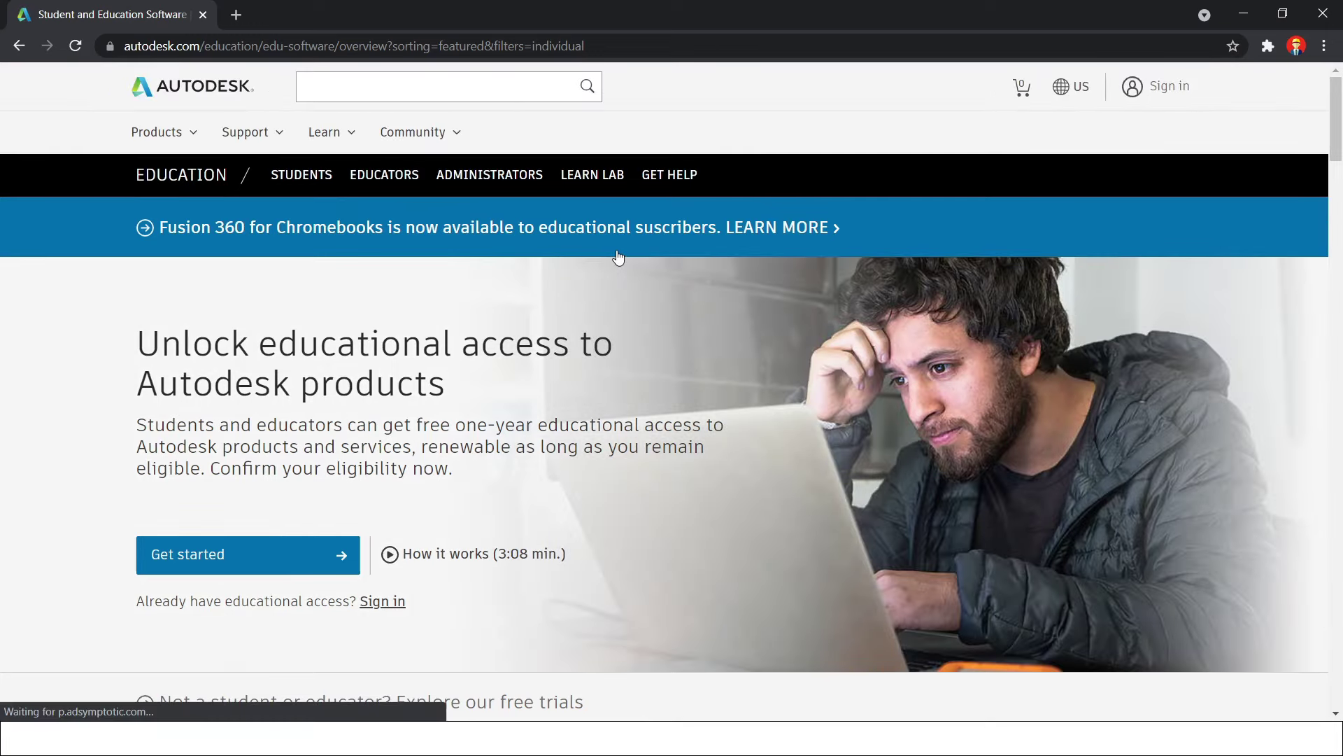
Start getting free educational access and choose to create a new Autodesk account
{"action": "scroll", "coordinate": [301, 380], "scroll_direction": "down", "scroll_amount": 2}
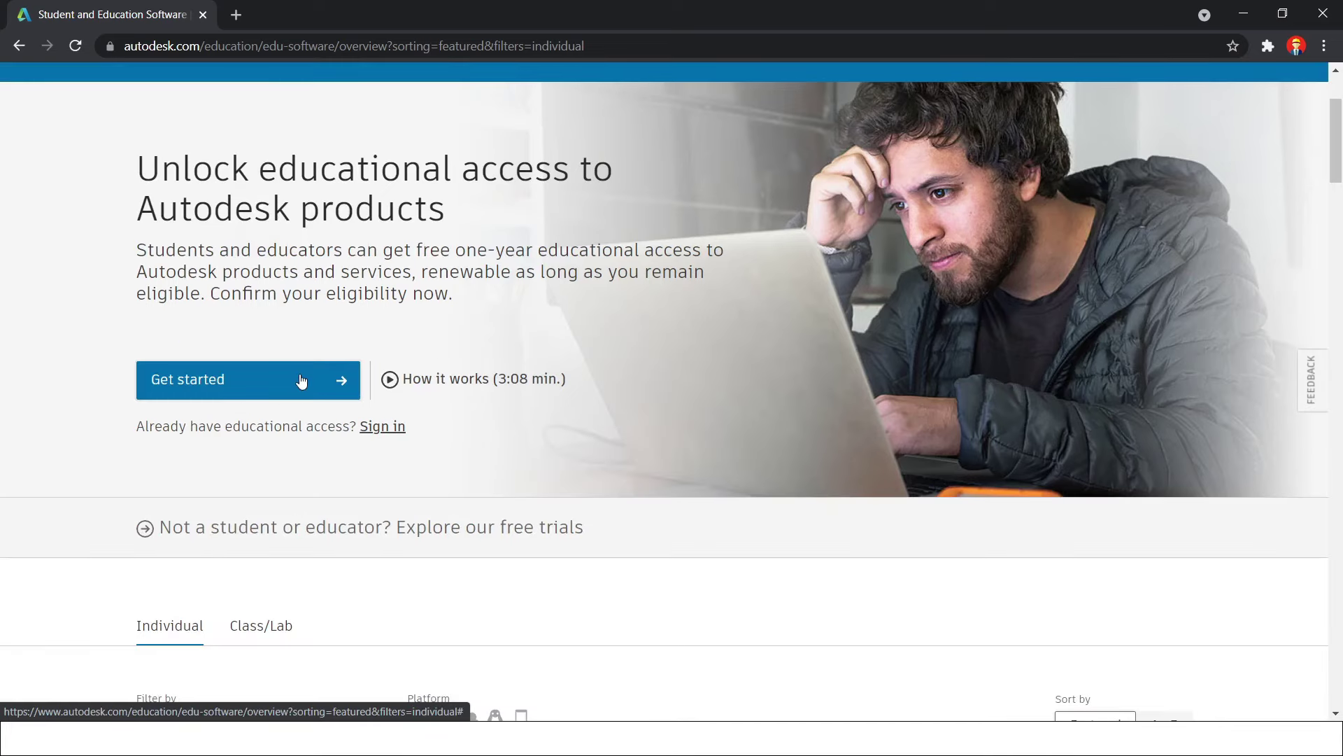
{"action": "left_click", "coordinate": [302, 381]}
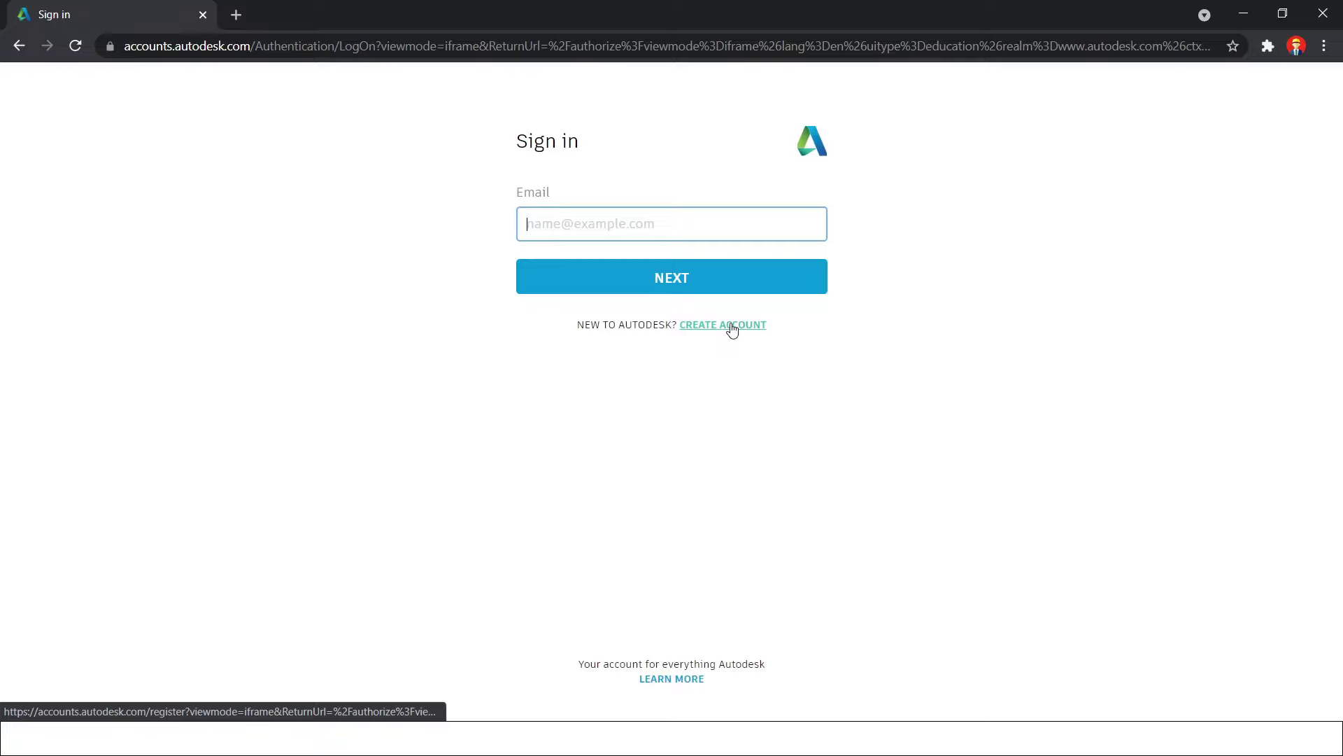
{"action": "left_click", "coordinate": [733, 326]}
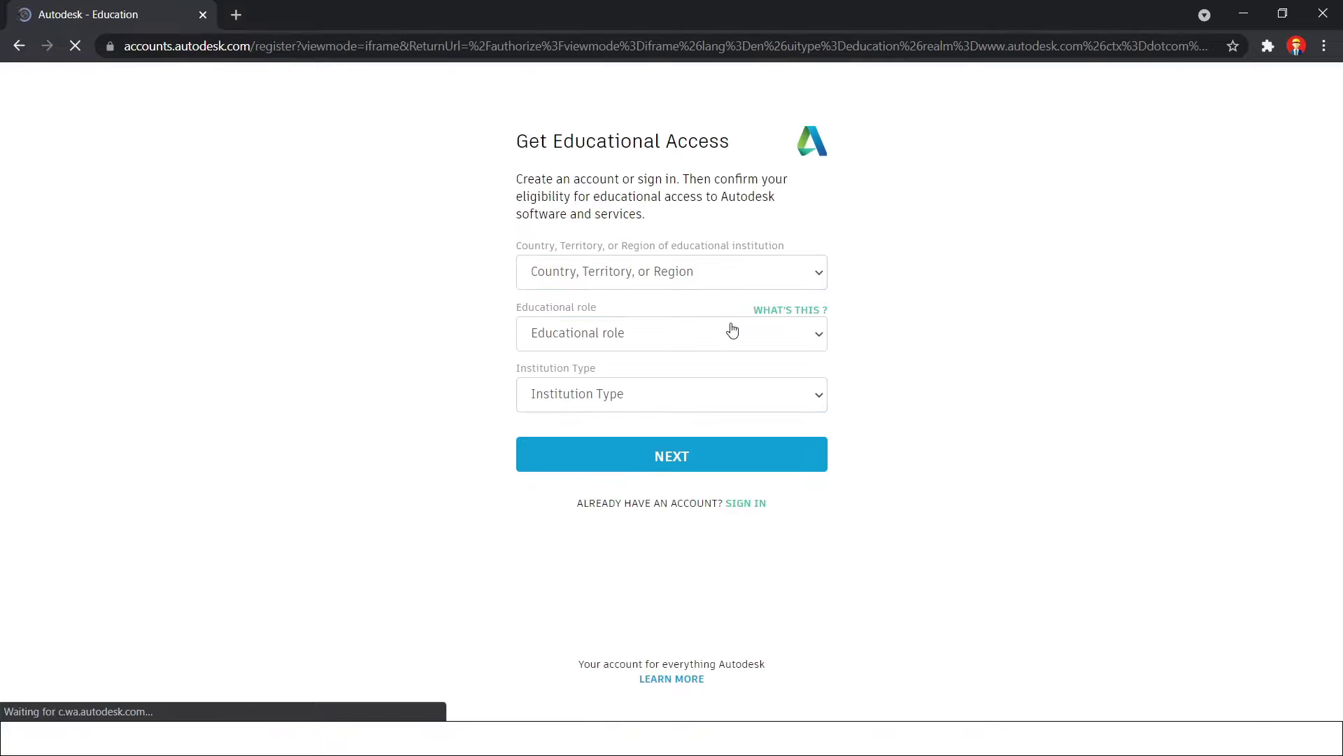
Set institution country to India, role to Student, institution type to University/Post-Secondary
{"action": "left_click", "coordinate": [709, 277]}
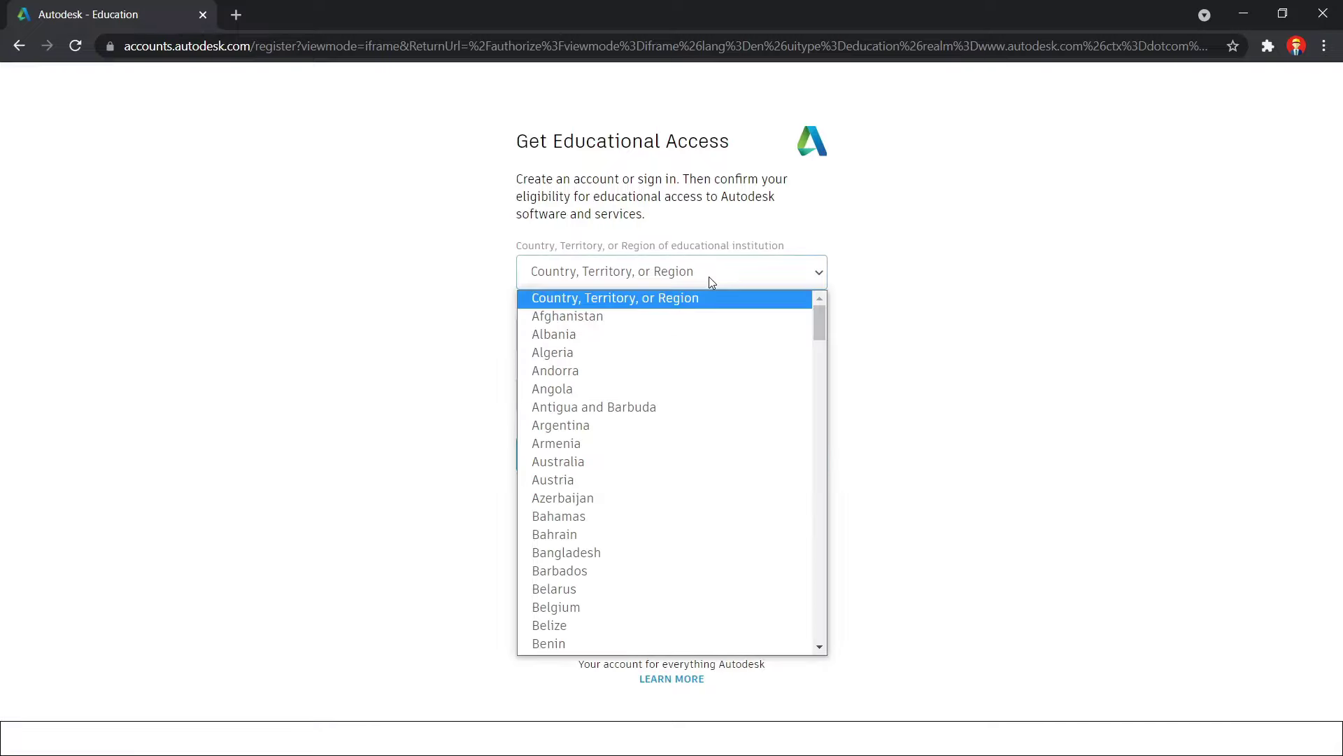
{"action": "type", "text": "india"}
{"action": "key", "text": "Return"}
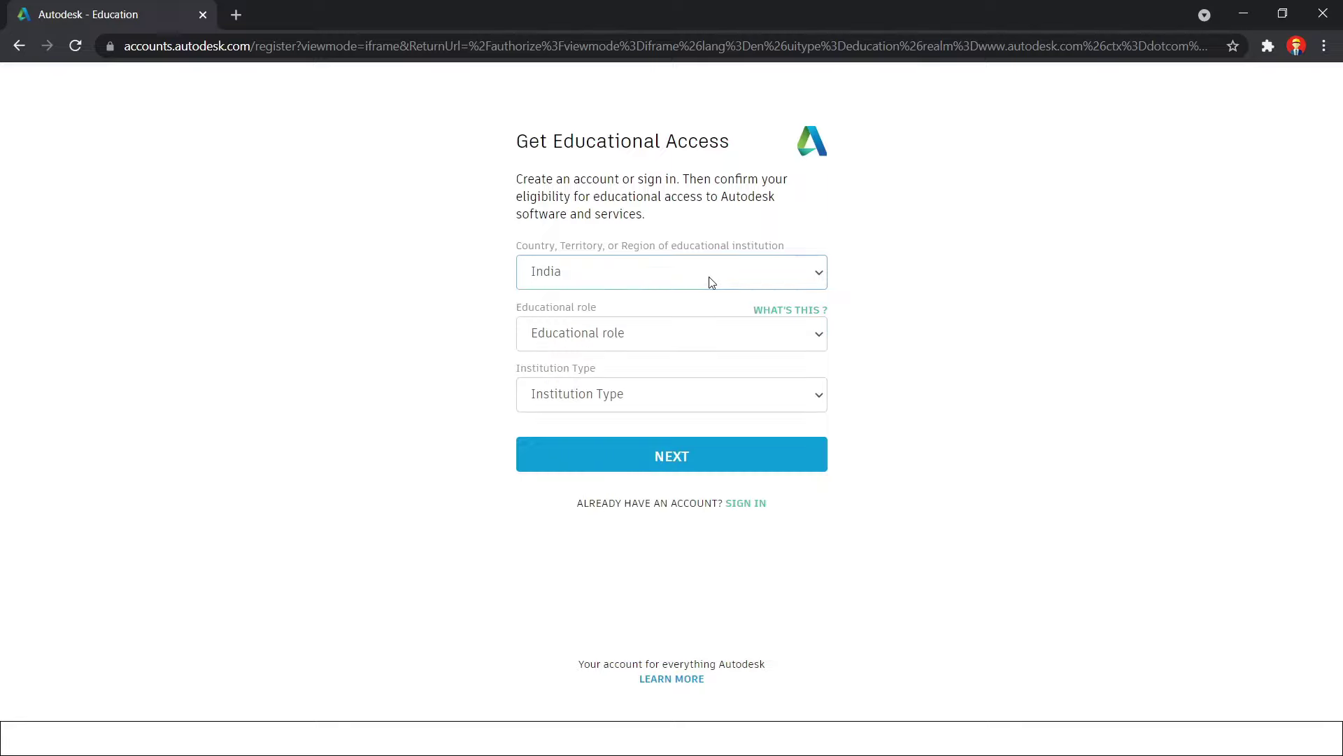
{"action": "left_click", "coordinate": [716, 333]}
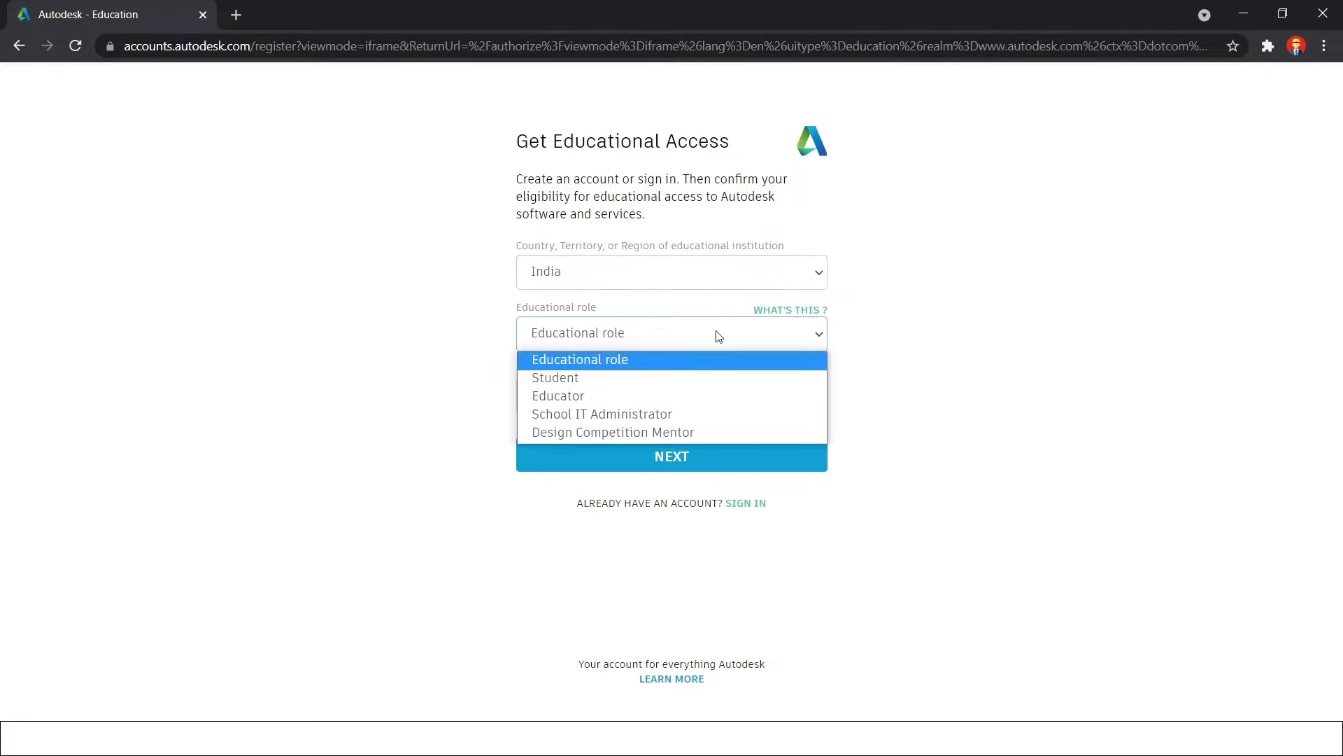
{"action": "left_click", "coordinate": [692, 377]}
{"action": "left_click", "coordinate": [673, 393]}
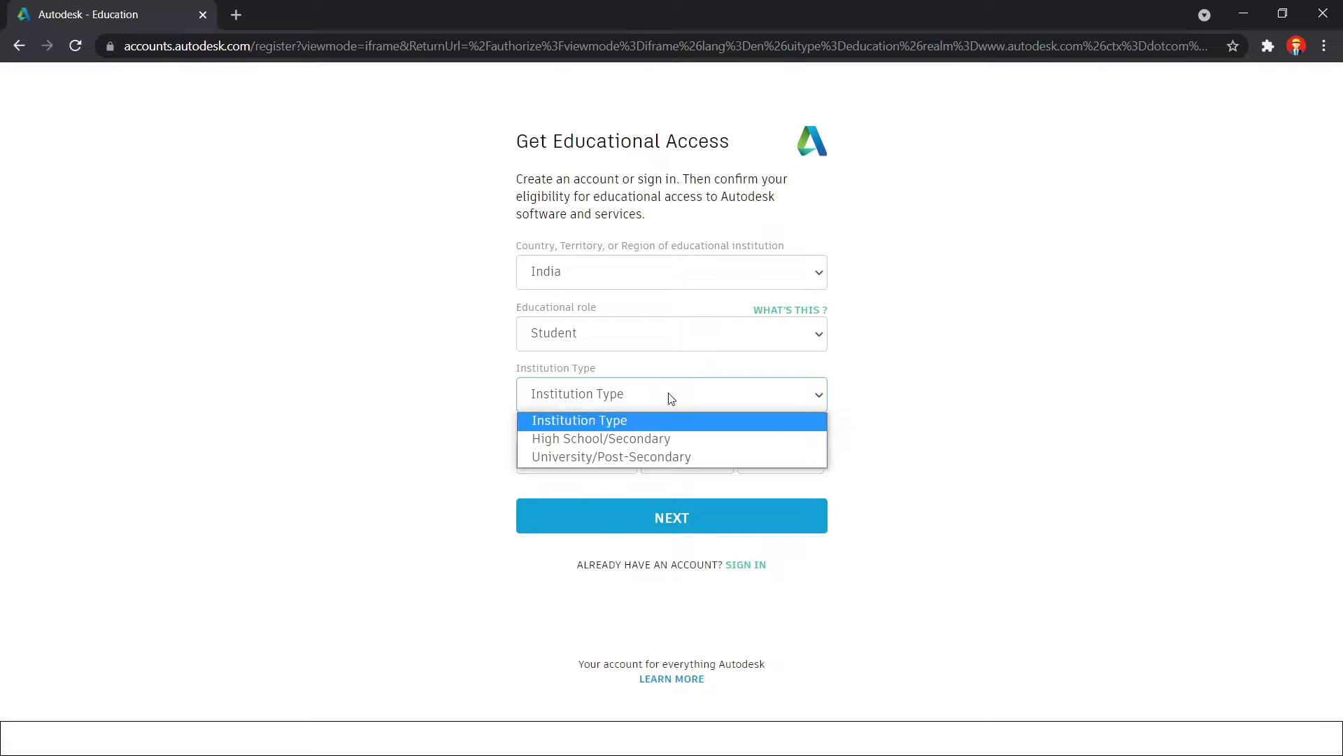
{"action": "left_click", "coordinate": [664, 460]}
Set the birth date to November 2, 1999 and submit the eligibility details
{"action": "left_click", "coordinate": [595, 460]}
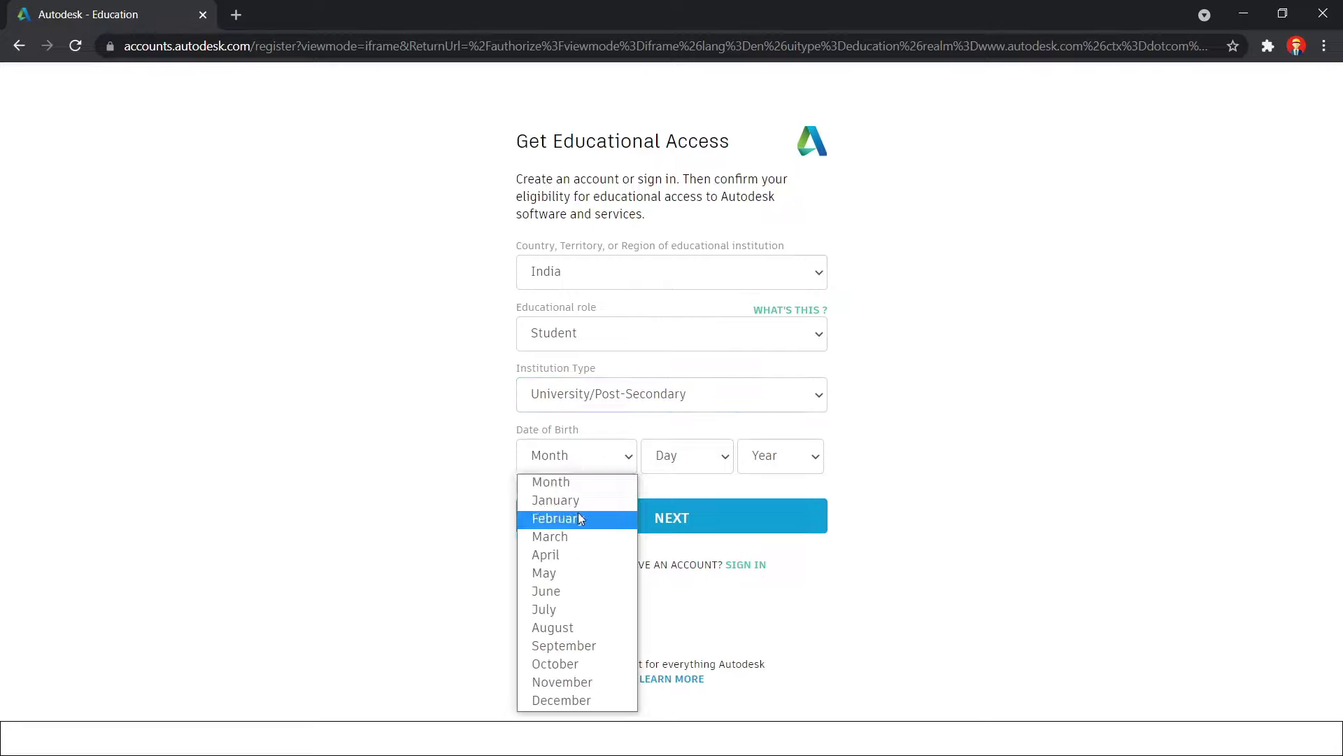
{"action": "left_click", "coordinate": [571, 680]}
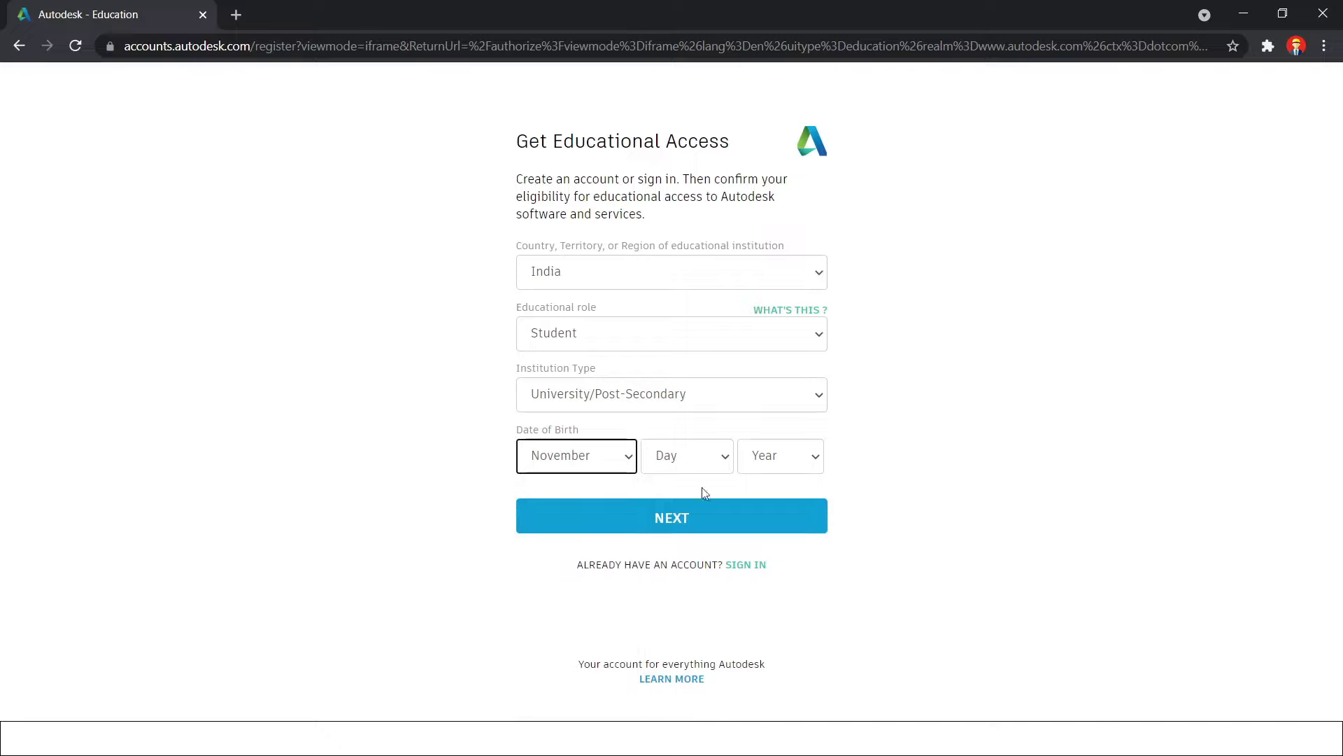
{"action": "left_click", "coordinate": [708, 456]}
{"action": "left_click", "coordinate": [682, 122]}
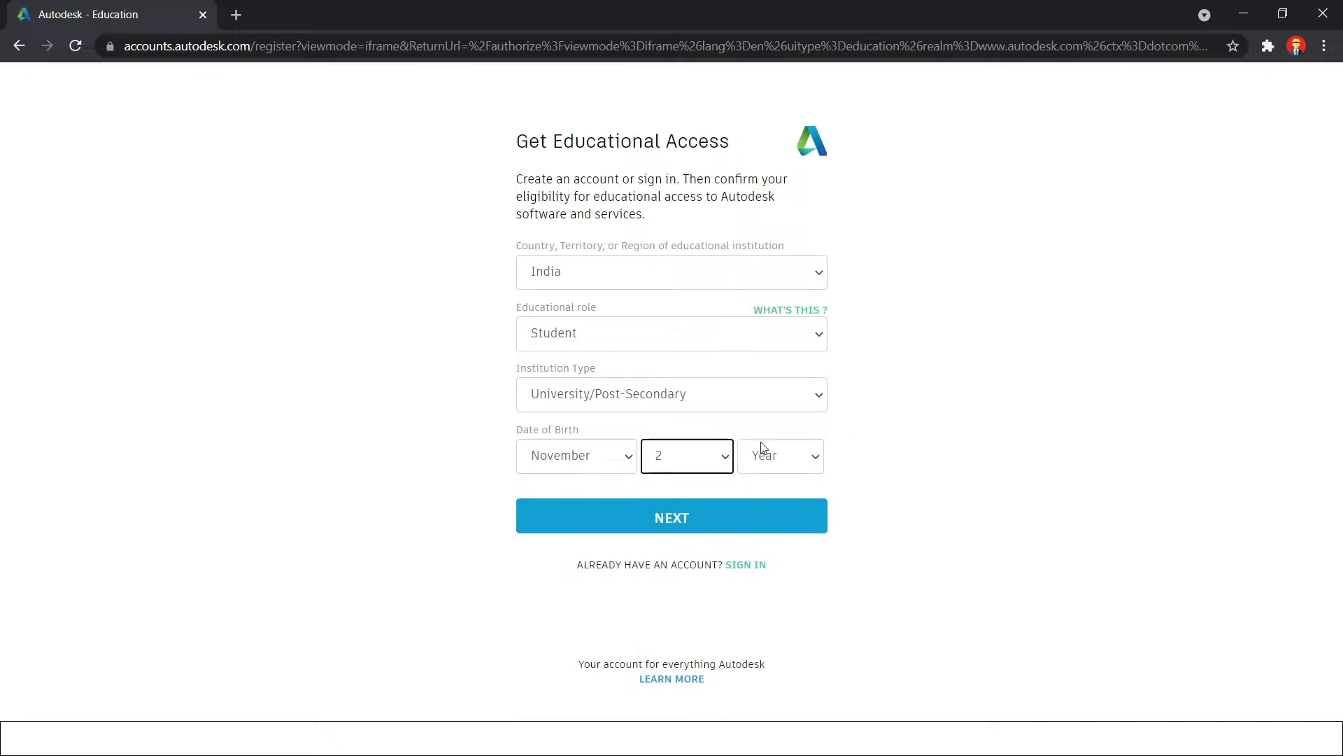
{"action": "left_click", "coordinate": [763, 451]}
{"action": "scroll", "coordinate": [788, 202], "scroll_direction": "down", "scroll_amount": 5}
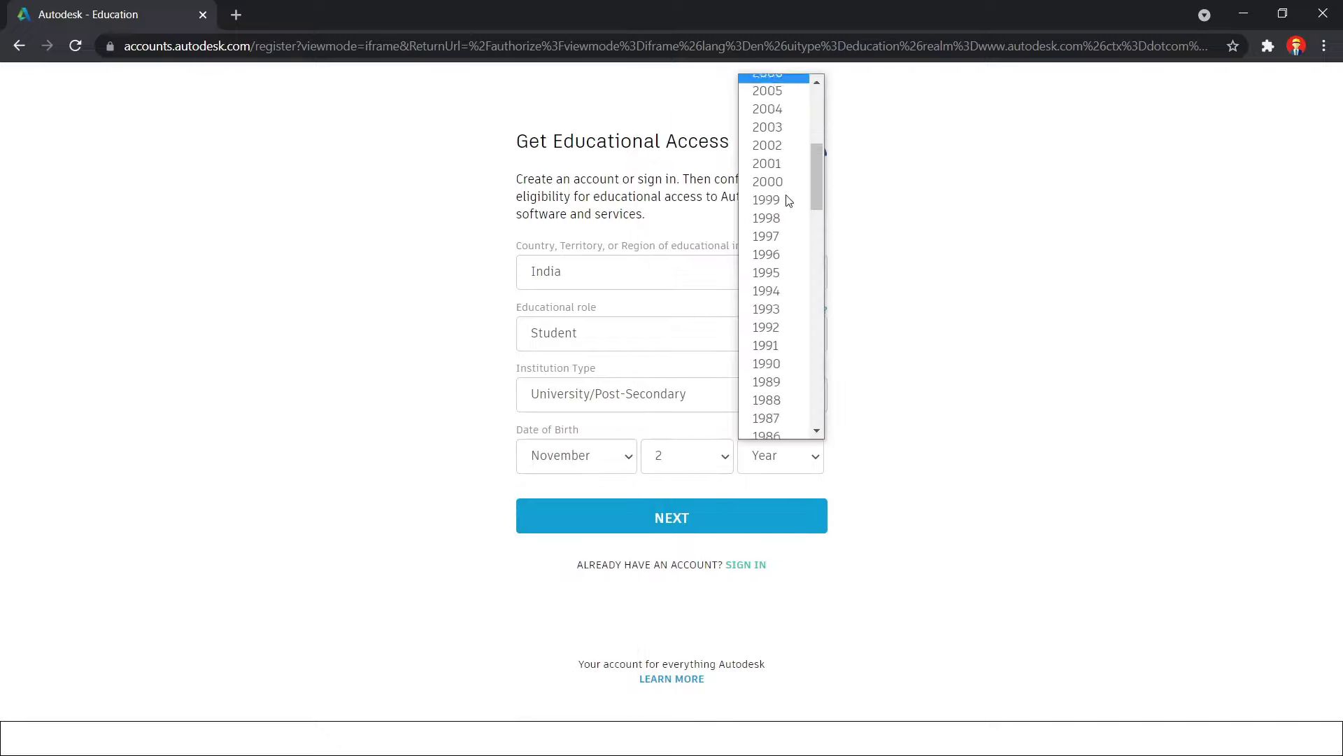
{"action": "scroll", "coordinate": [789, 202], "scroll_direction": "down", "scroll_amount": 3}
{"action": "scroll", "coordinate": [776, 160], "scroll_direction": "up", "scroll_amount": 9}
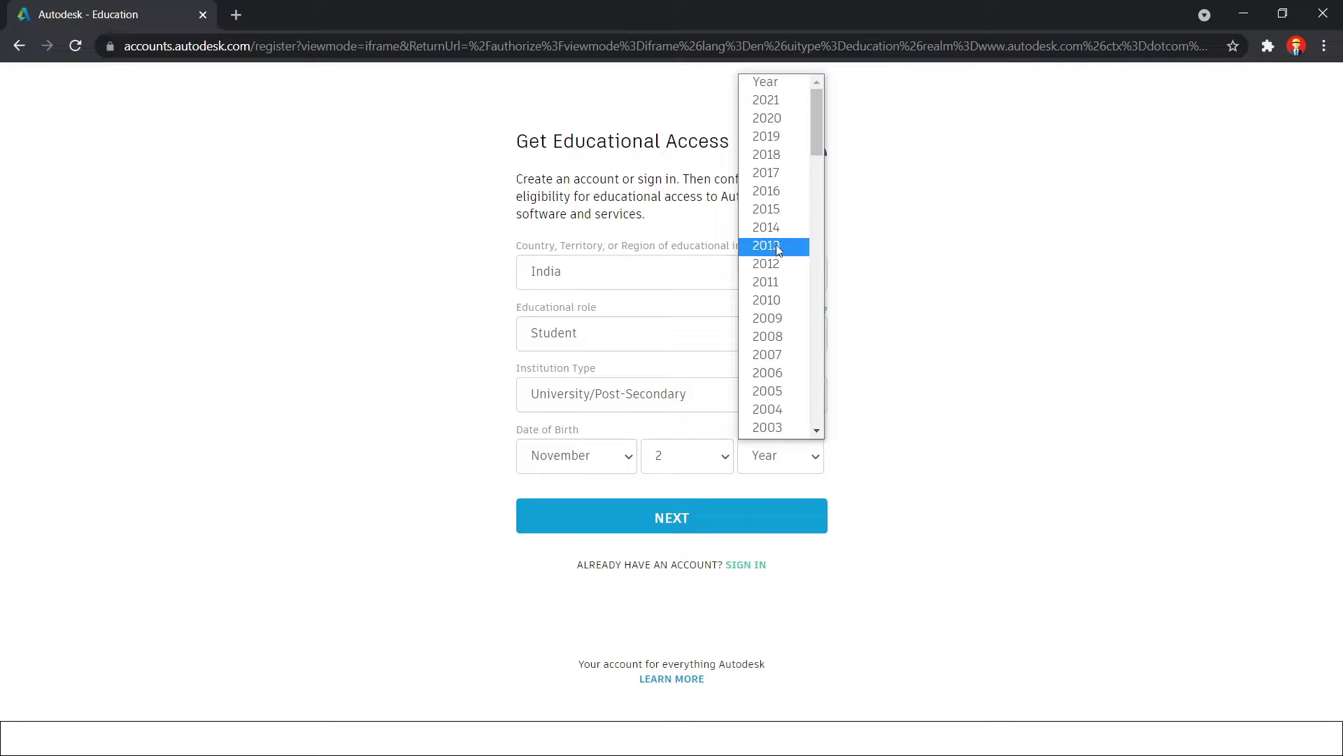
{"action": "scroll", "coordinate": [775, 355], "scroll_direction": "down", "scroll_amount": 3}
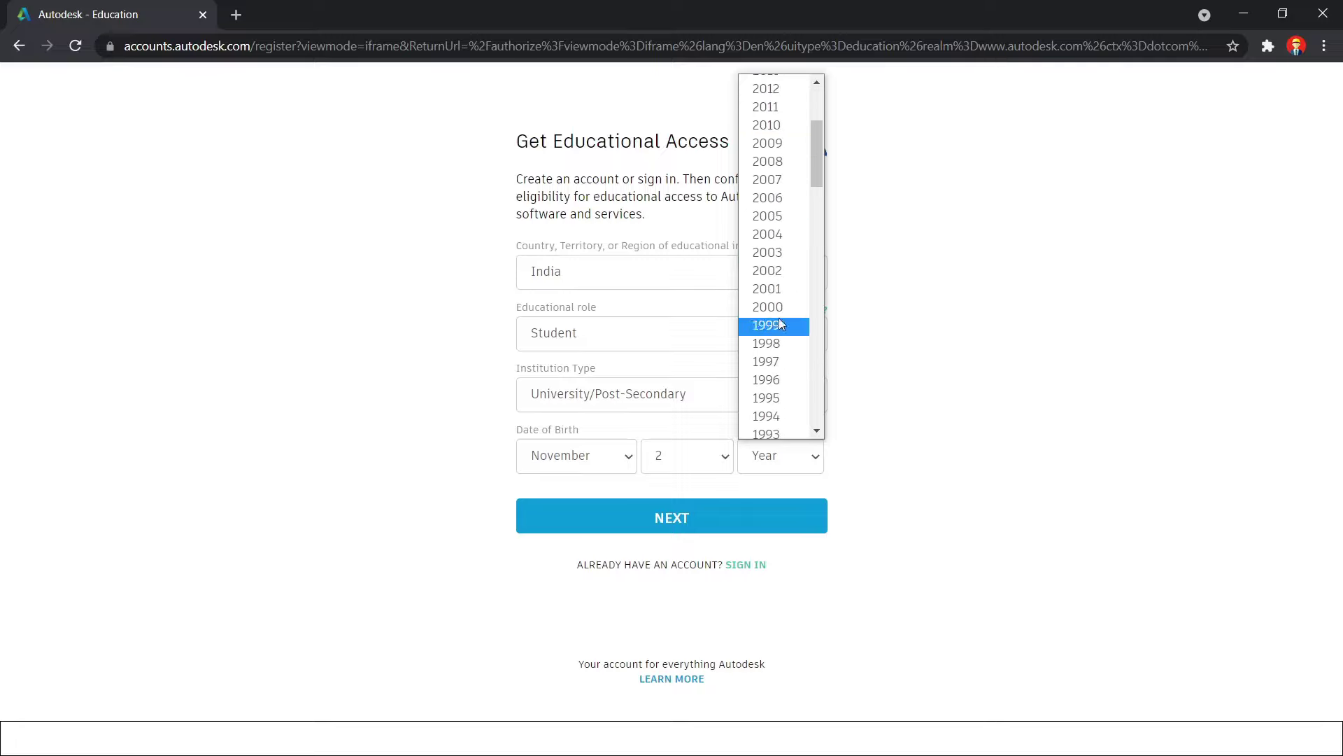
{"action": "left_click", "coordinate": [779, 317]}
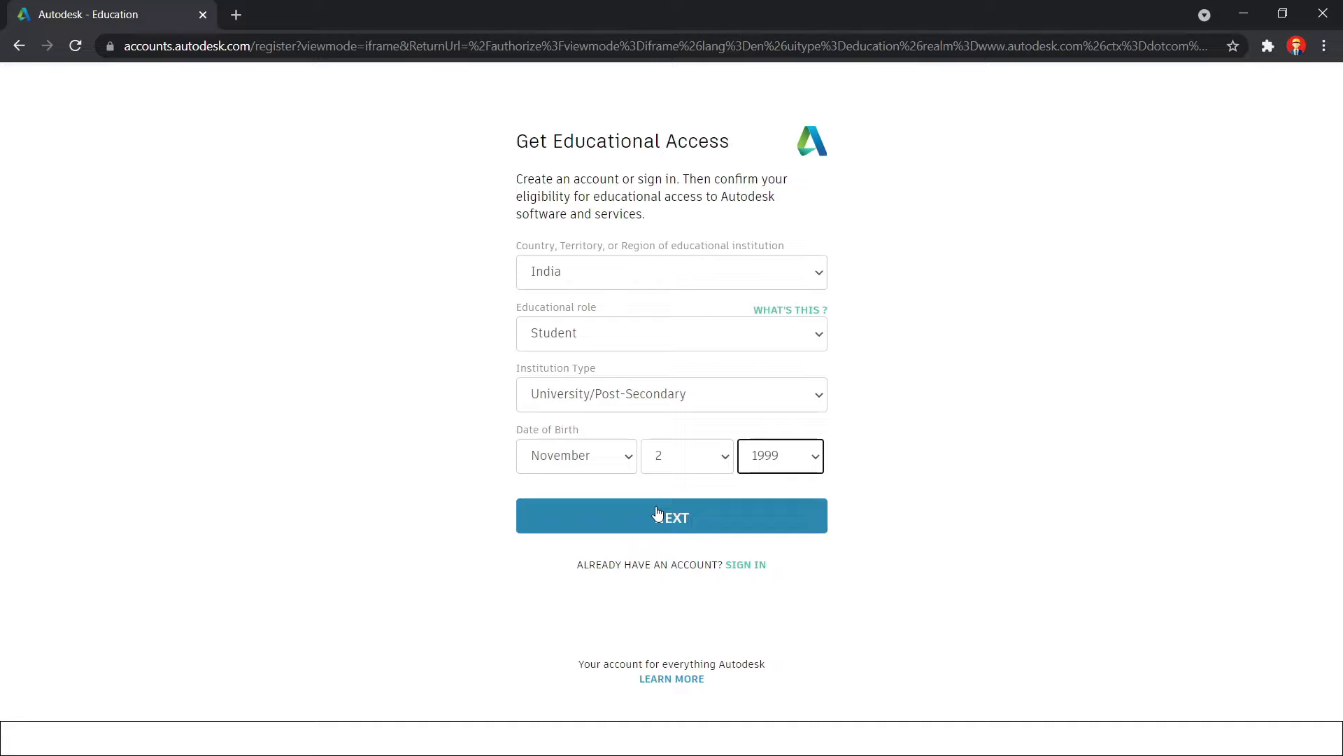
{"action": "left_click", "coordinate": [657, 510]}
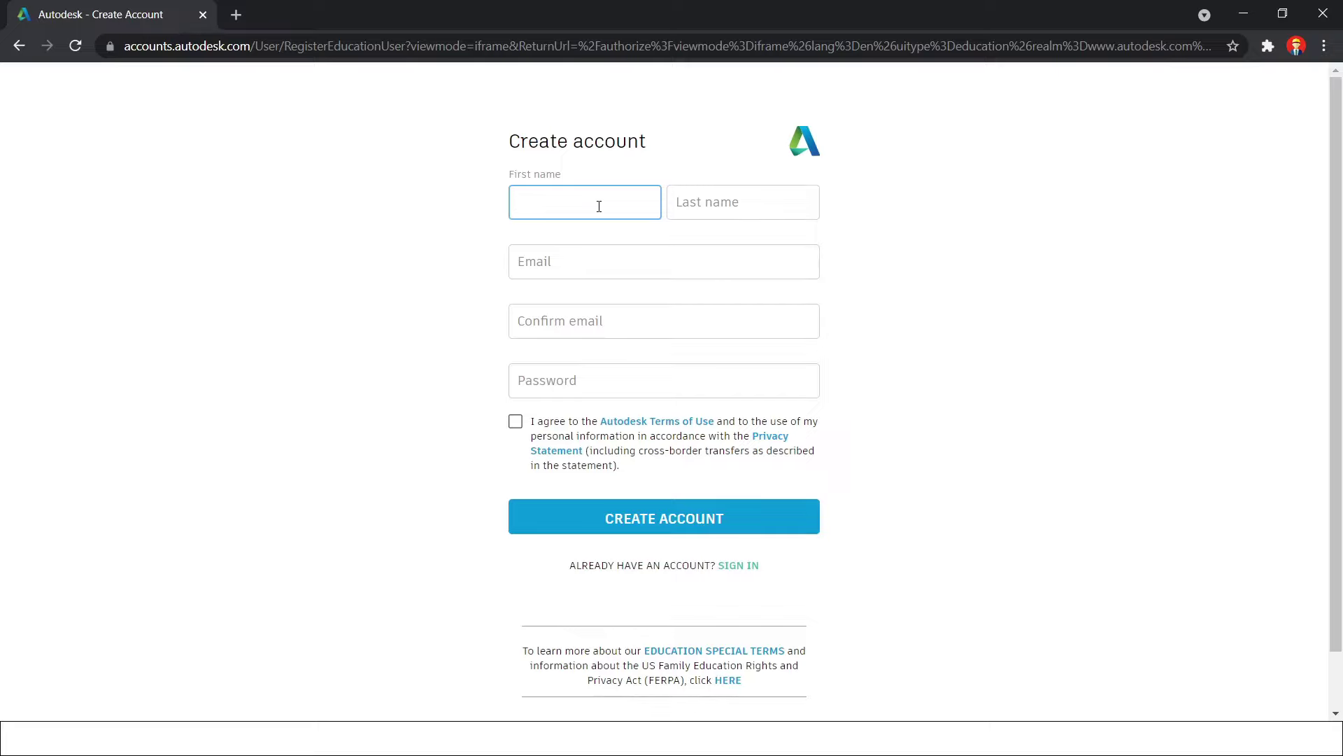
Fill in the student's first name, last name, email and confirmation email
{"action": "key", "text": "Tab"}
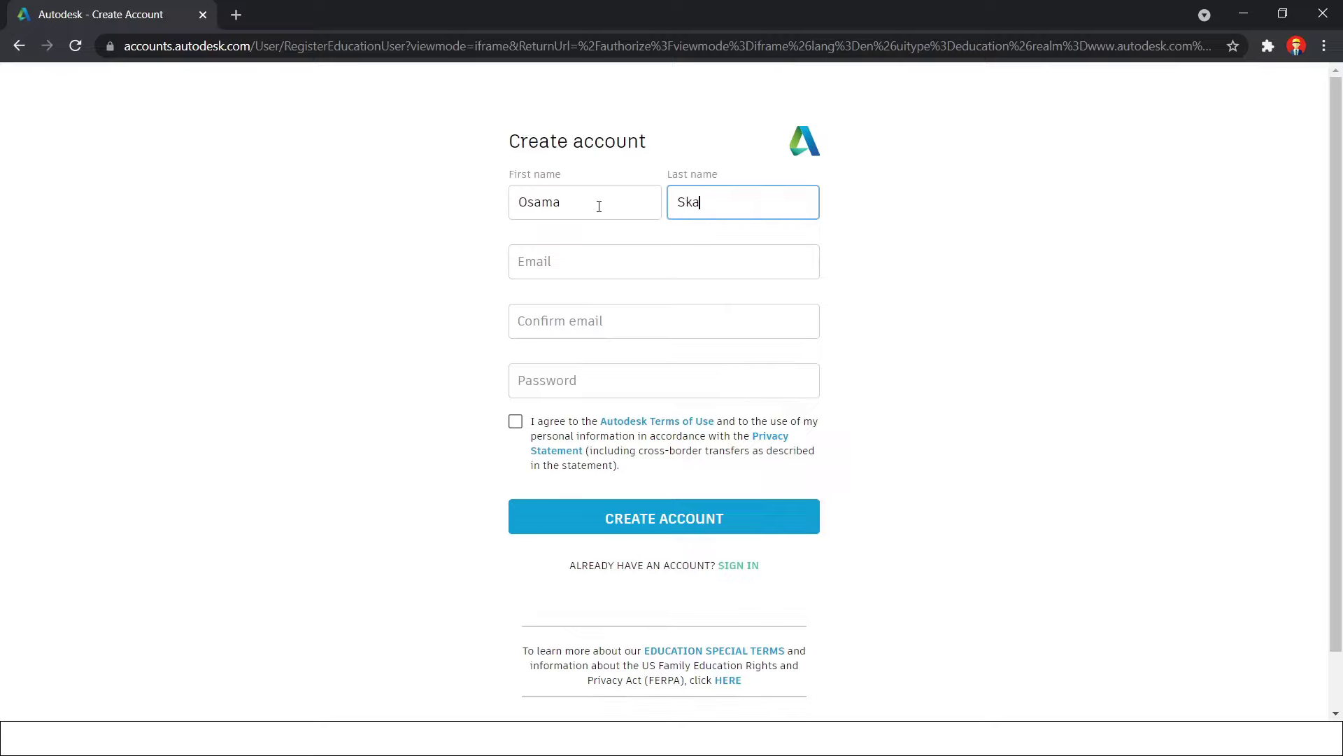
{"action": "key", "text": "Tab"}
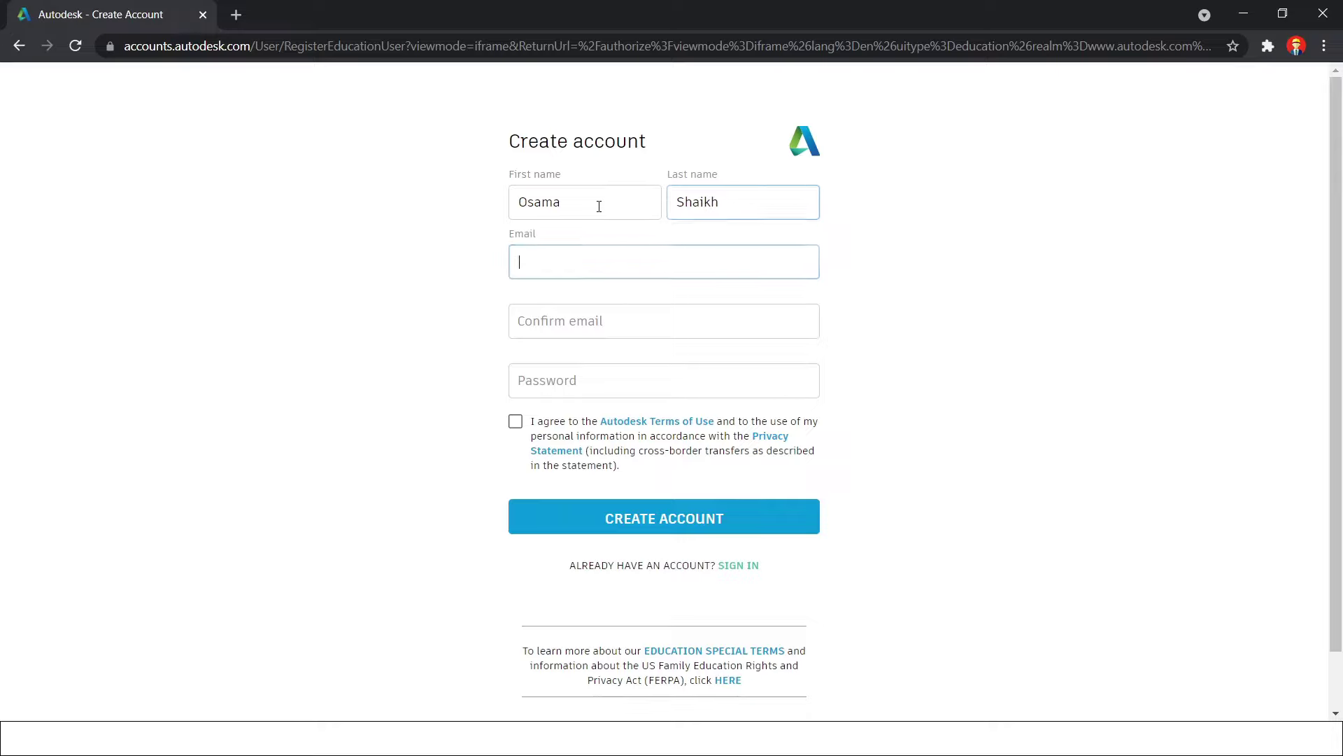
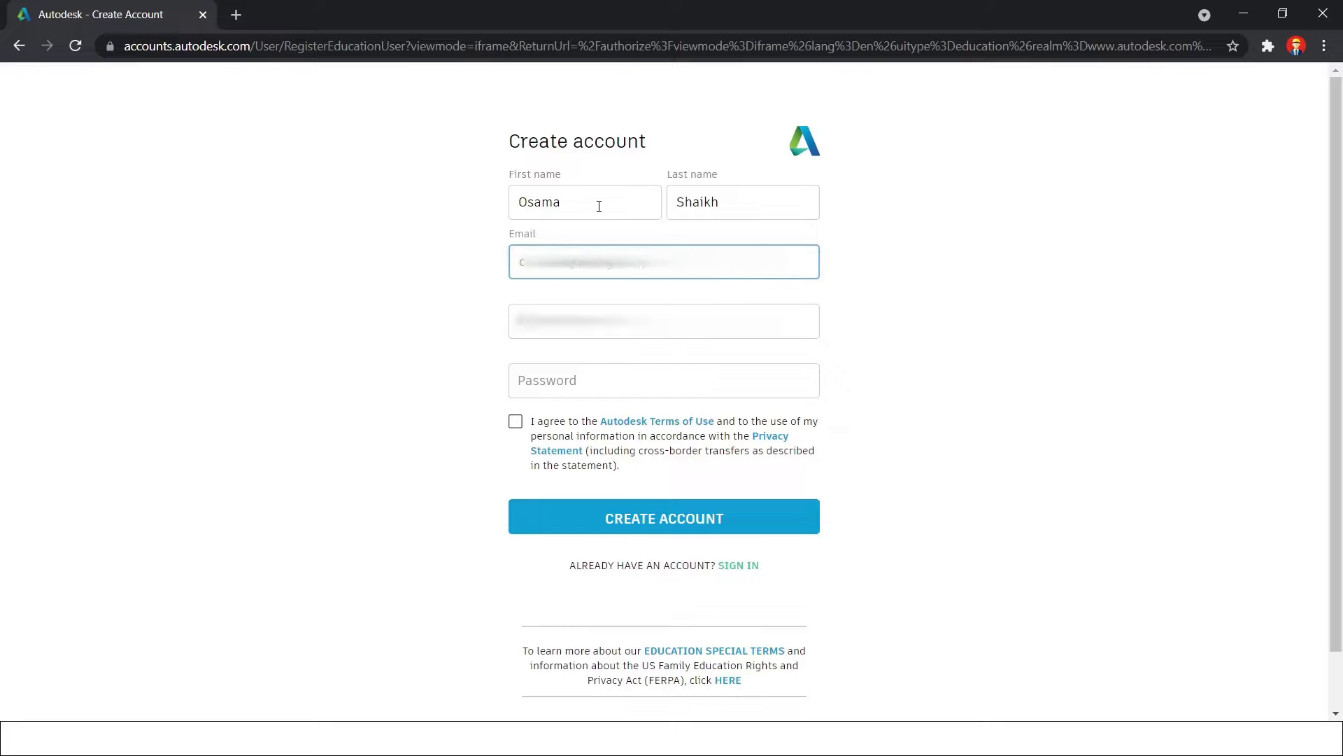
{"action": "key", "text": "Tab"}
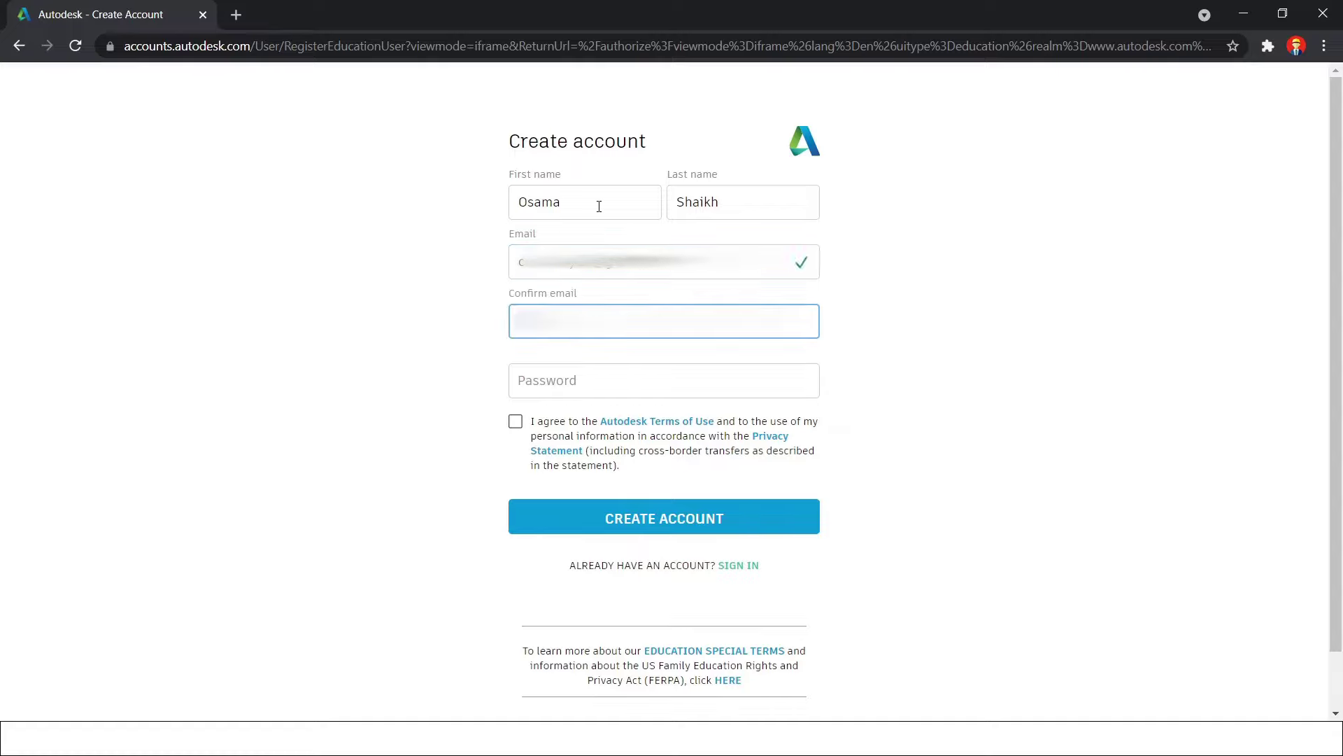
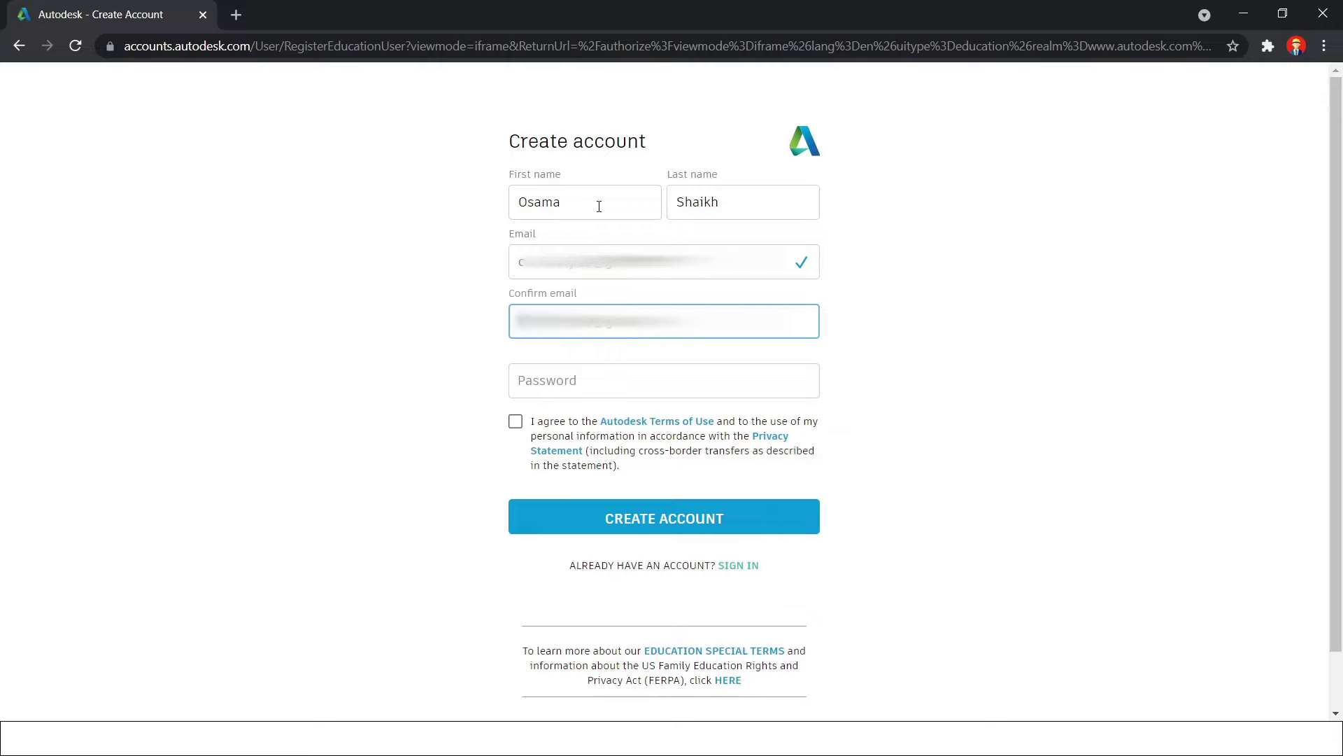
{"action": "key", "text": "Tab"}
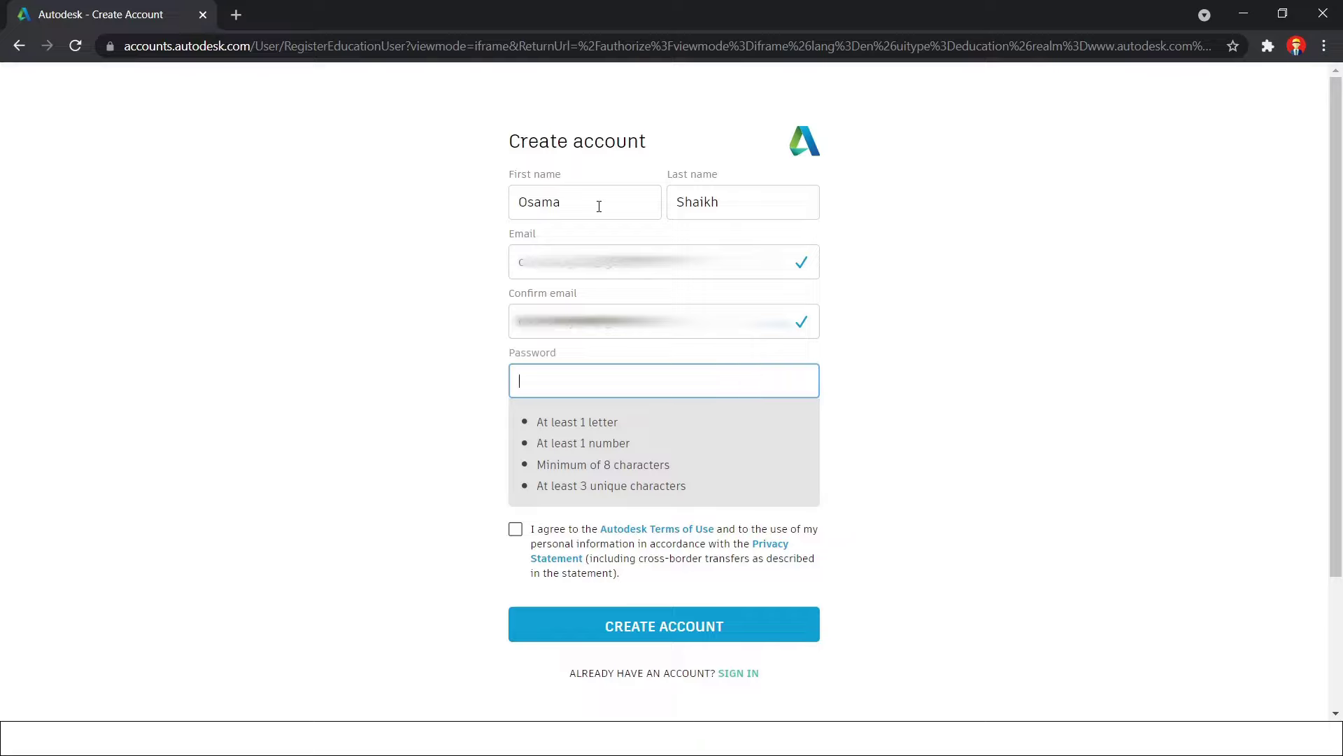
Enter the account password, accept the terms of use and create the account
{"action": "type", "text": "•••••••••••••"}
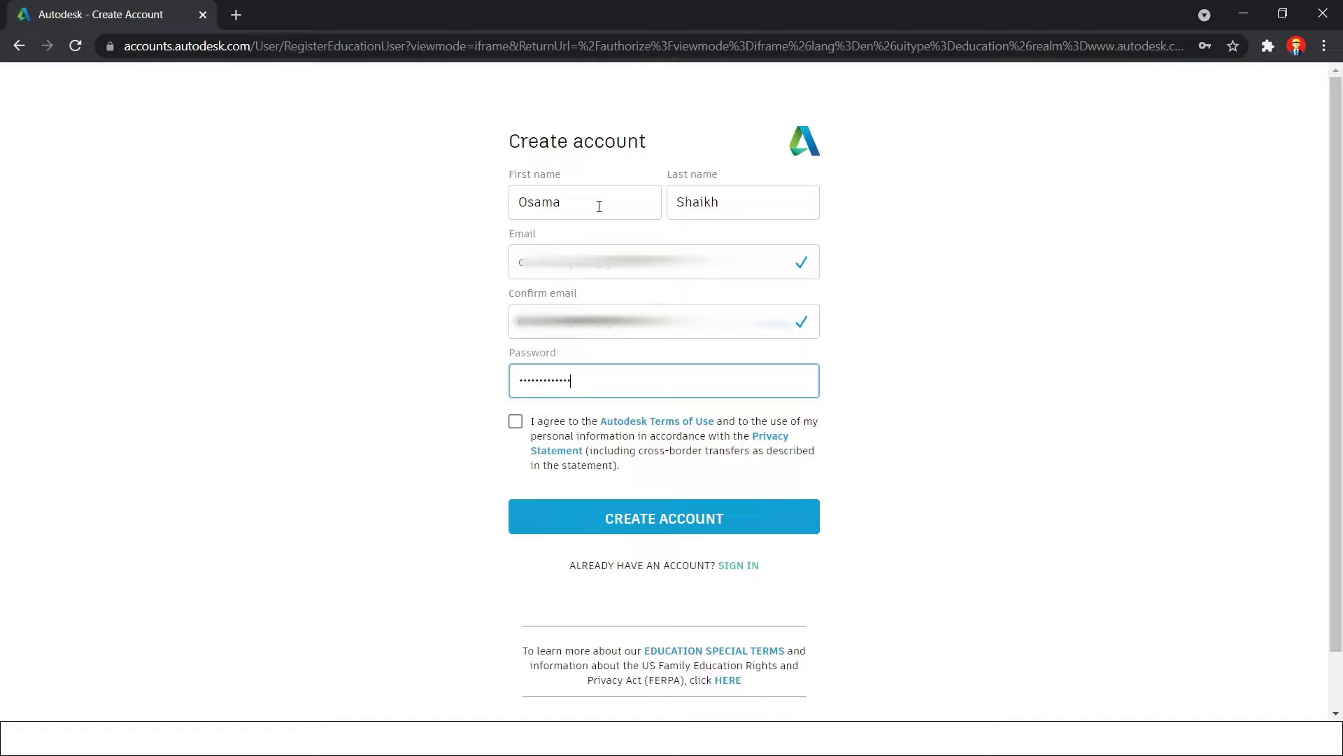
{"action": "left_click", "coordinate": [516, 421]}
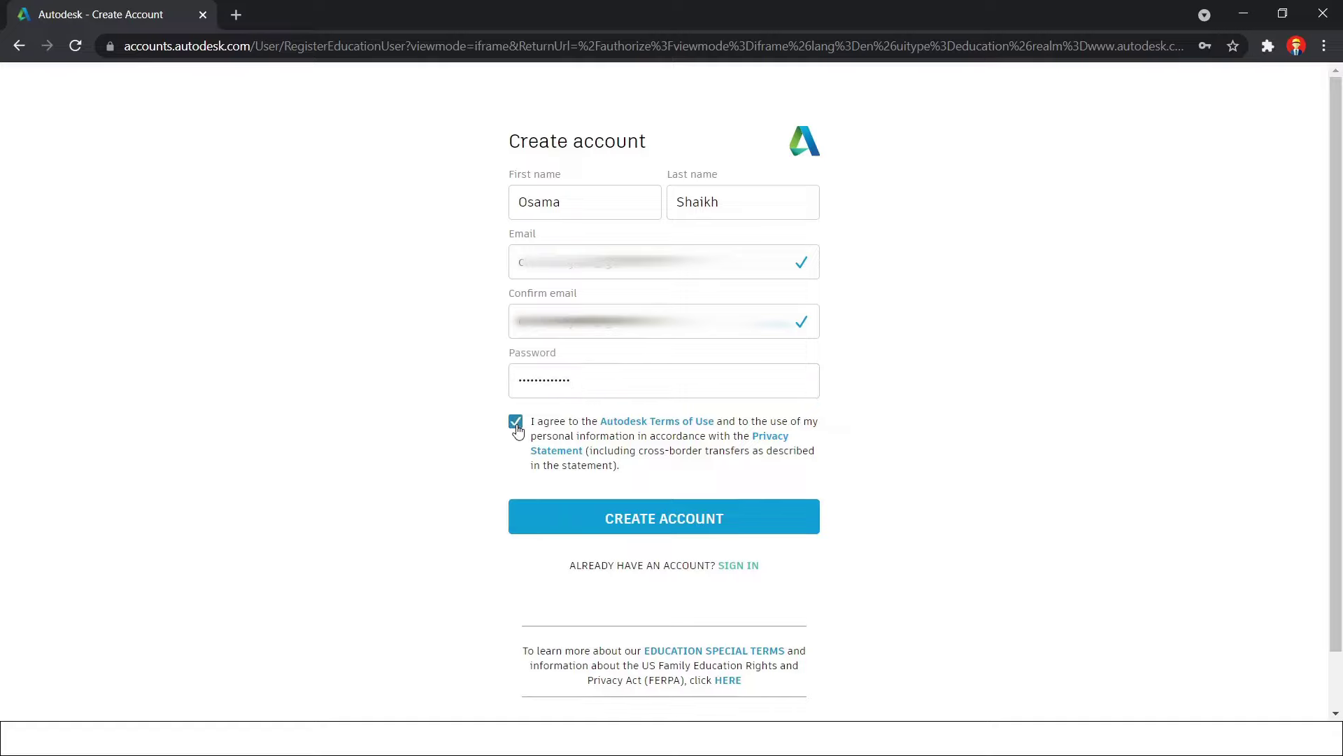
{"action": "left_click", "coordinate": [629, 526]}
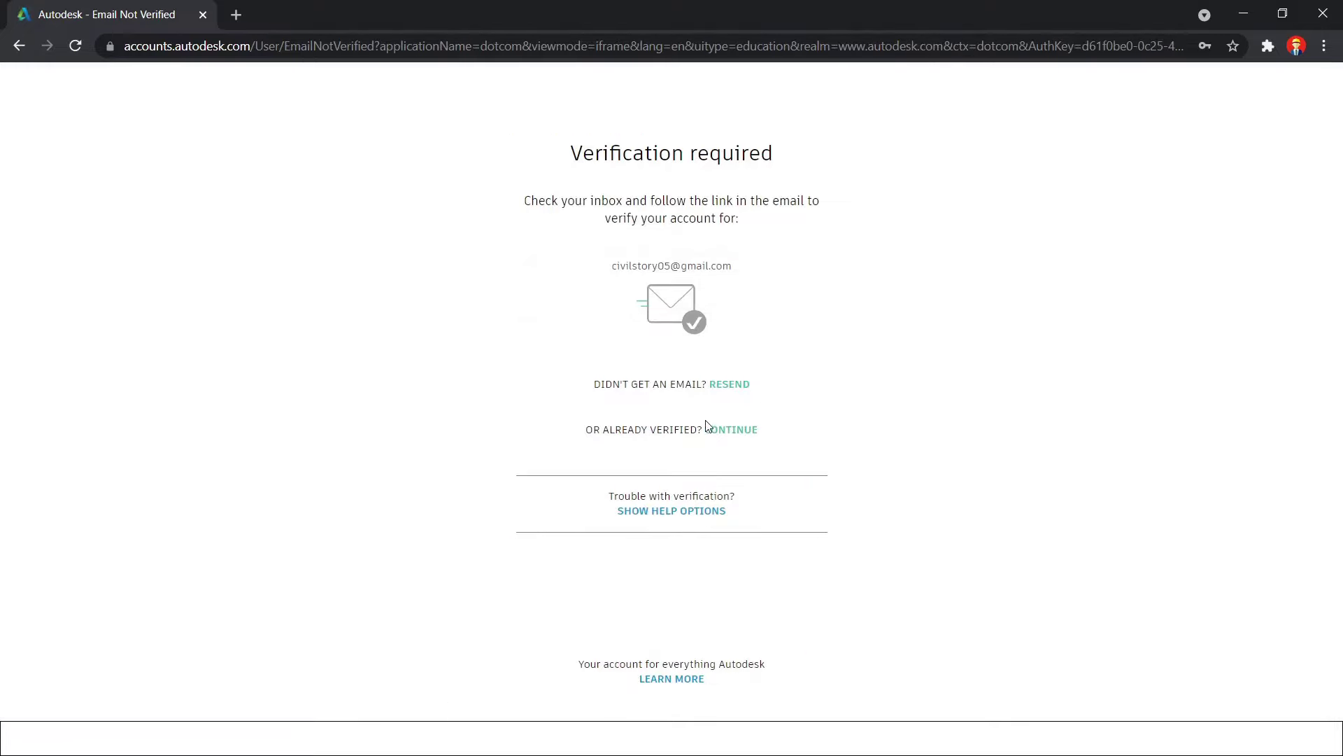
Search 'gmail' in a new browser tab and open Gmail from the results
{"action": "left_click", "coordinate": [237, 17]}
{"action": "left_click", "coordinate": [538, 369]}
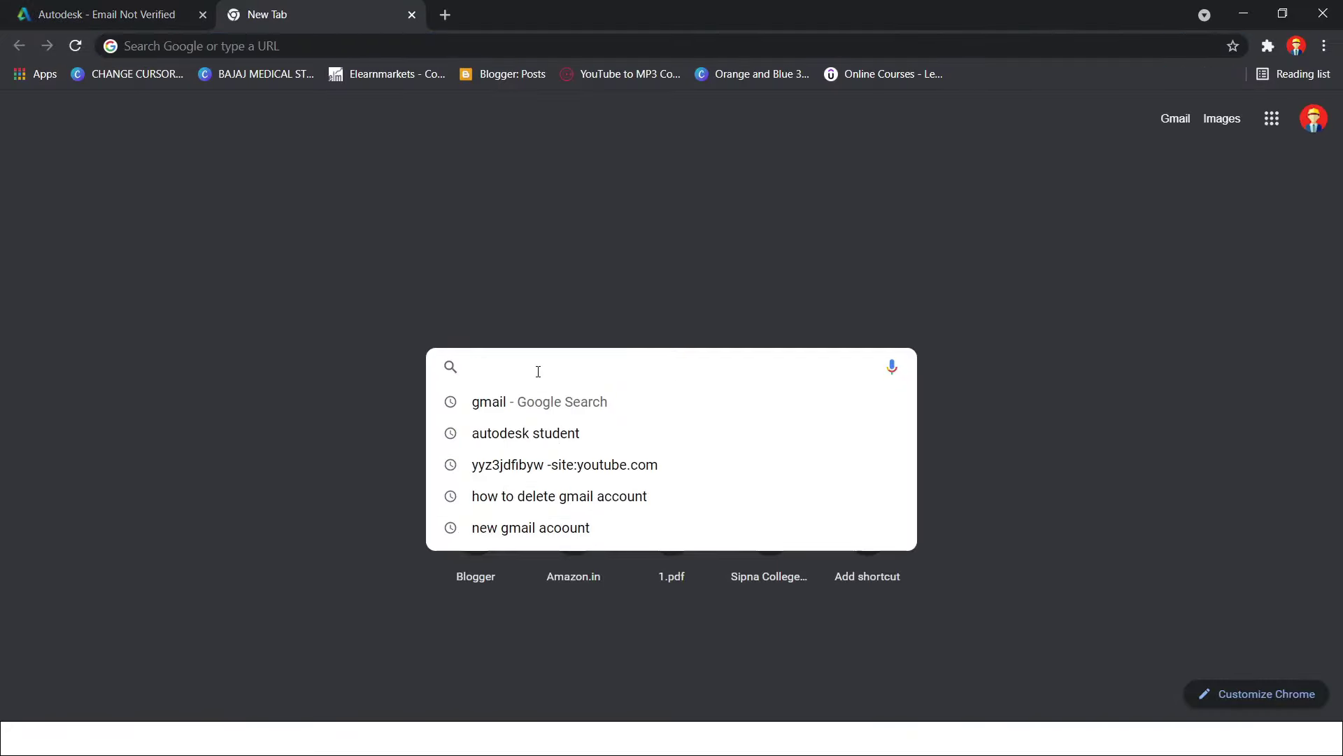
{"action": "type", "text": "gmail"}
{"action": "key", "text": "Return"}
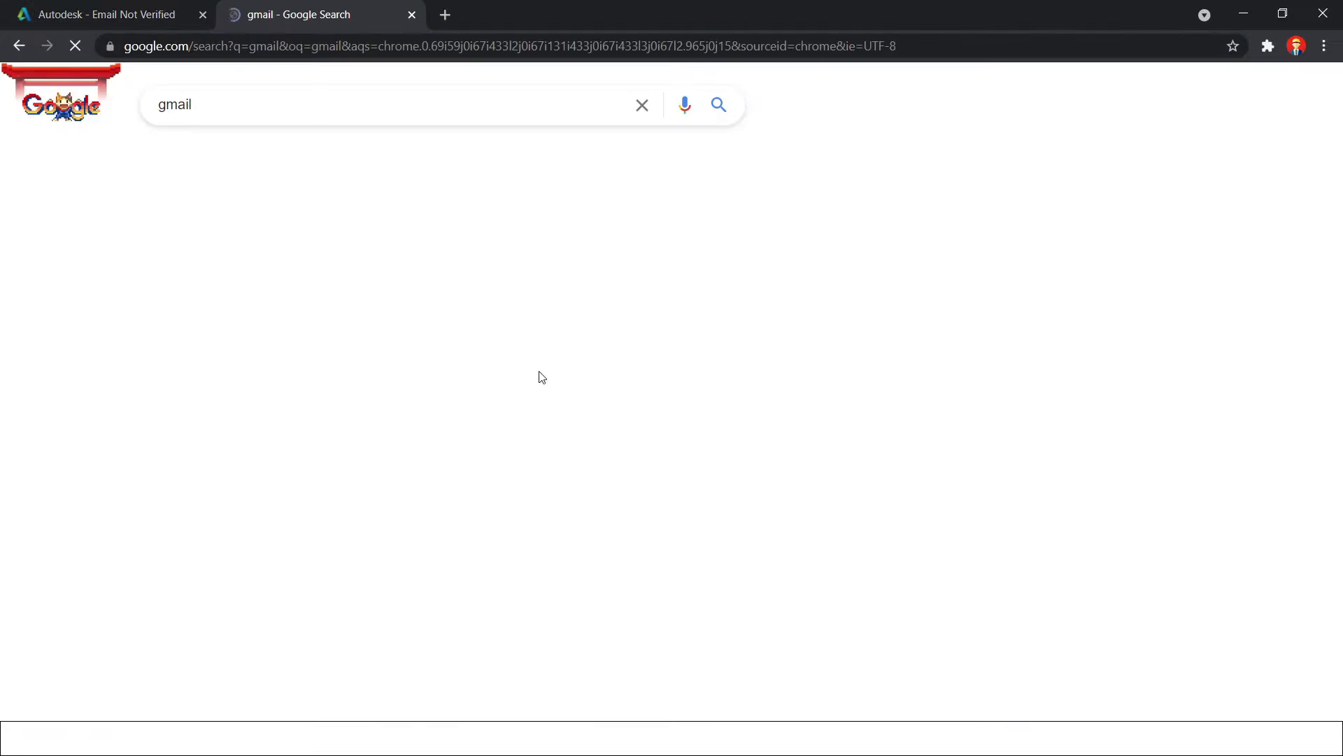
{"action": "left_click", "coordinate": [268, 264]}
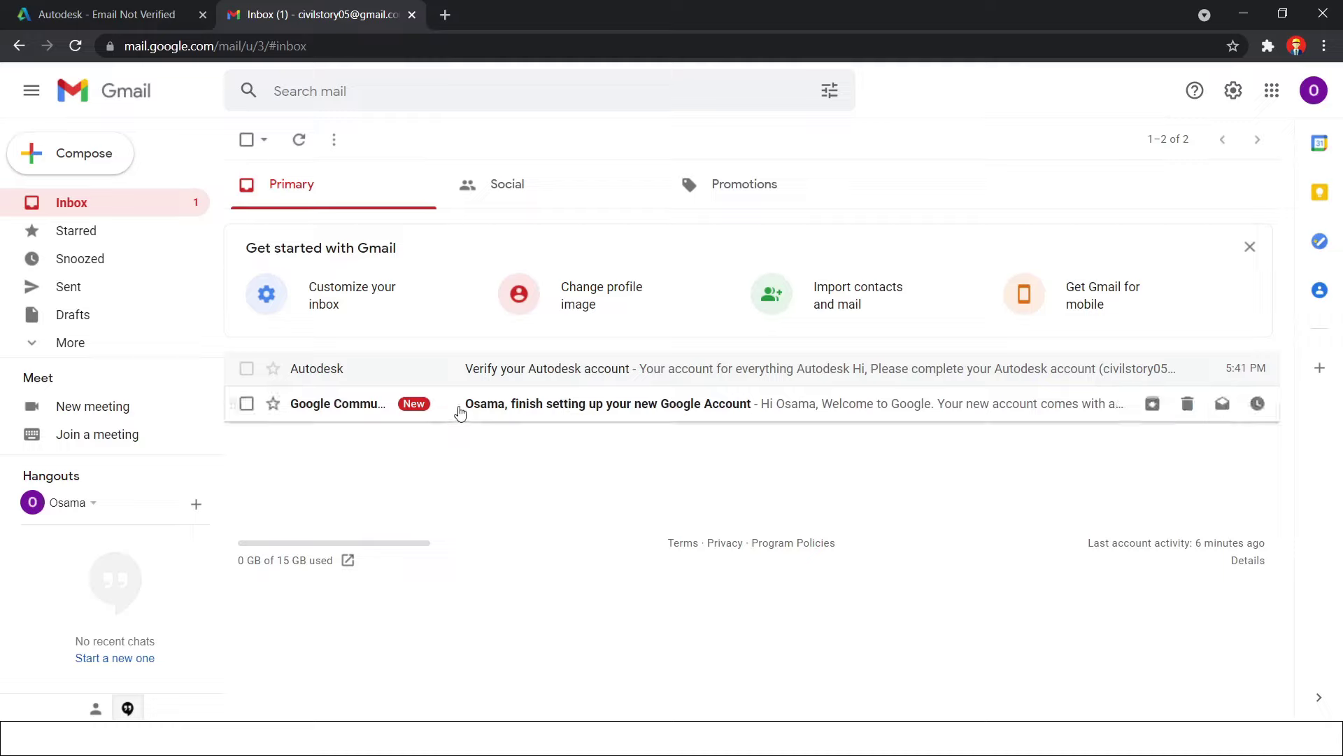
Open the 'Verify your Autodesk account' email and follow its Verify Email link
{"action": "left_click", "coordinate": [389, 376]}
{"action": "scroll", "coordinate": [588, 427], "scroll_direction": "down", "scroll_amount": 3}
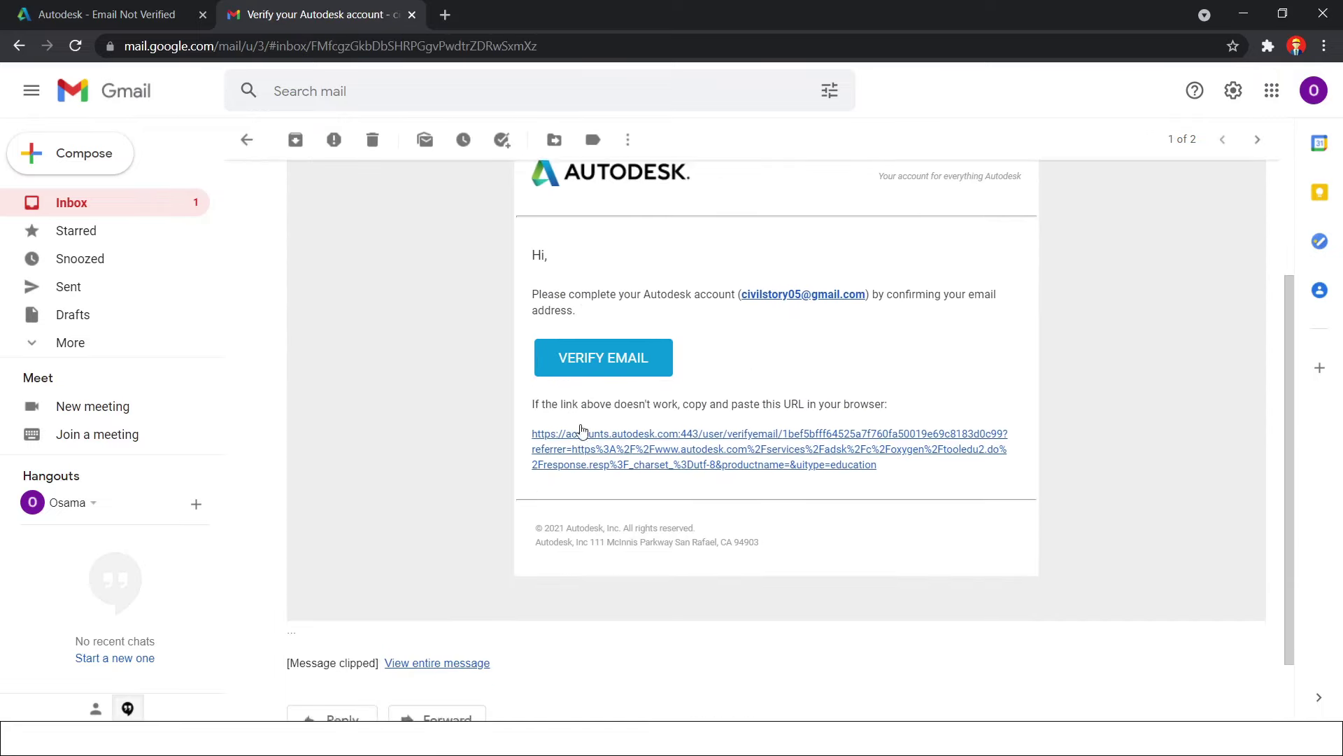
{"action": "scroll", "coordinate": [668, 559], "scroll_direction": "up", "scroll_amount": 3}
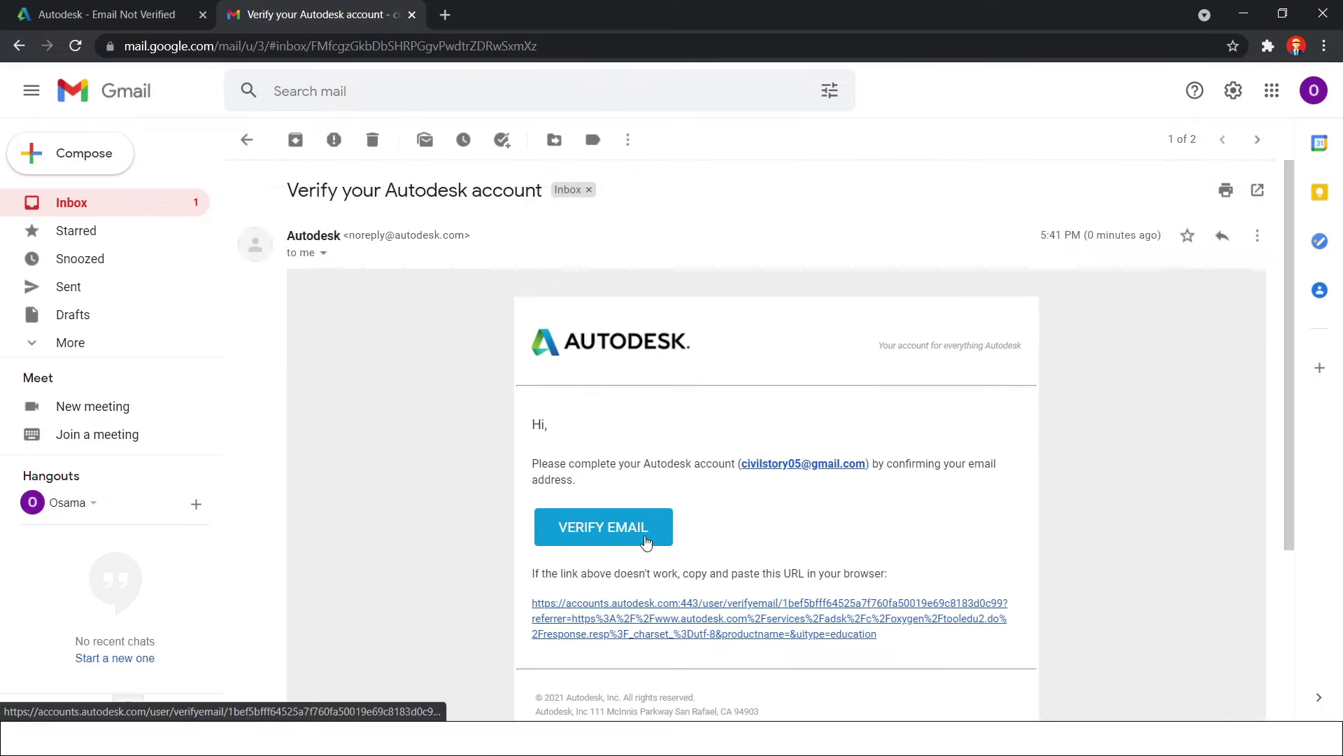
{"action": "left_click", "coordinate": [645, 537]}
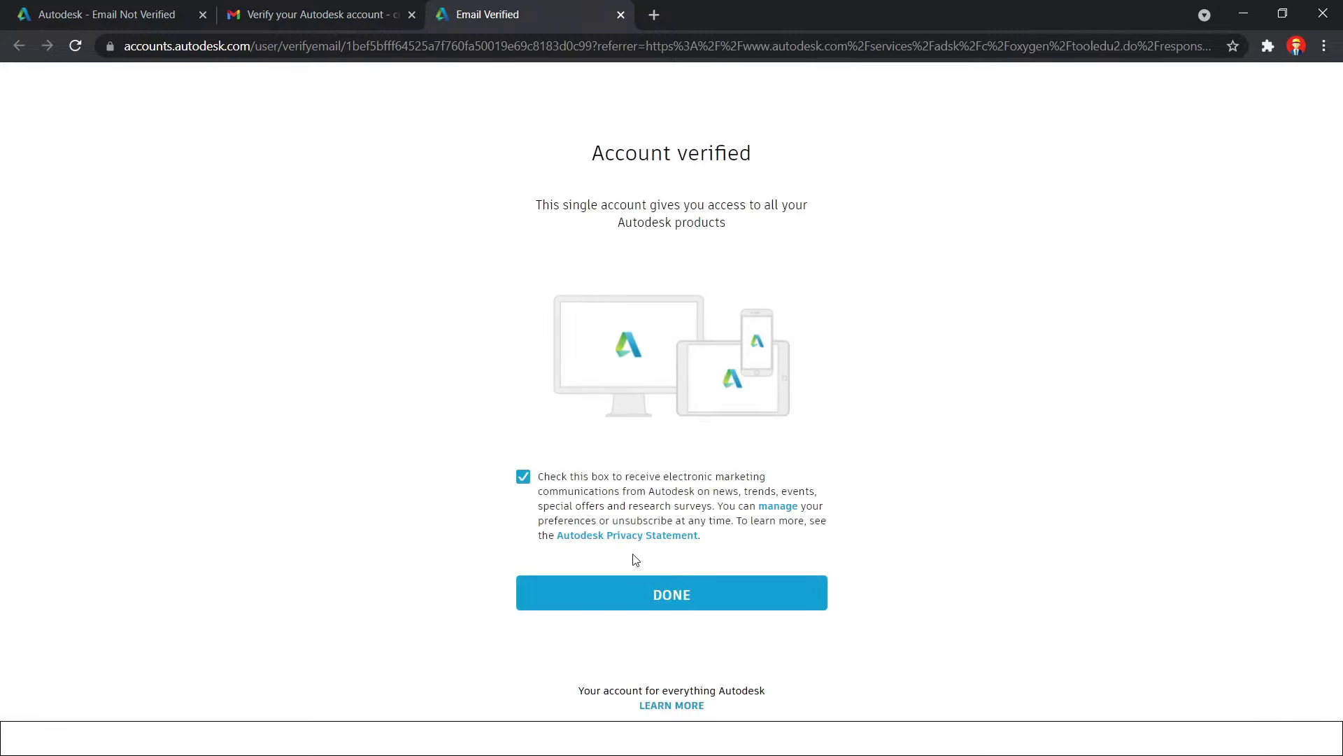
Finish email verification and pick the school from suggestions after entering 'na'
{"action": "left_click", "coordinate": [654, 594]}
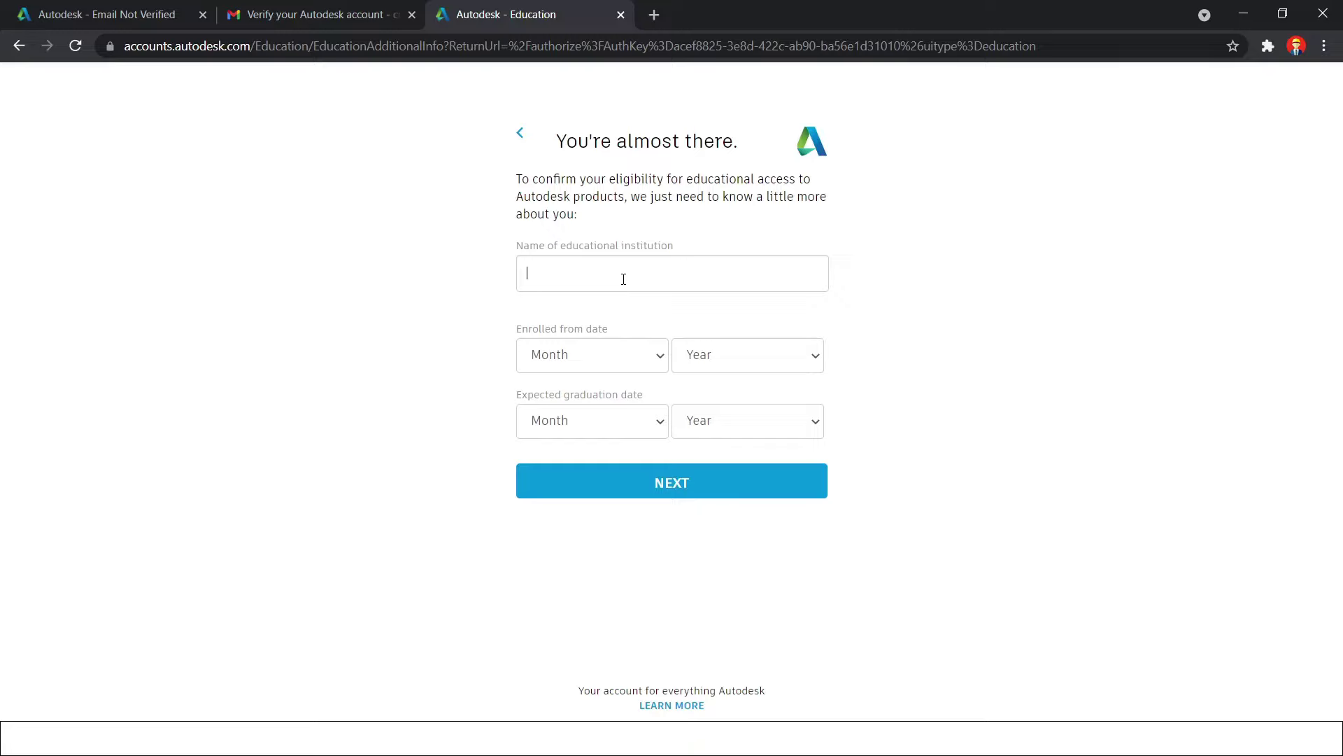
{"action": "left_click", "coordinate": [623, 279]}
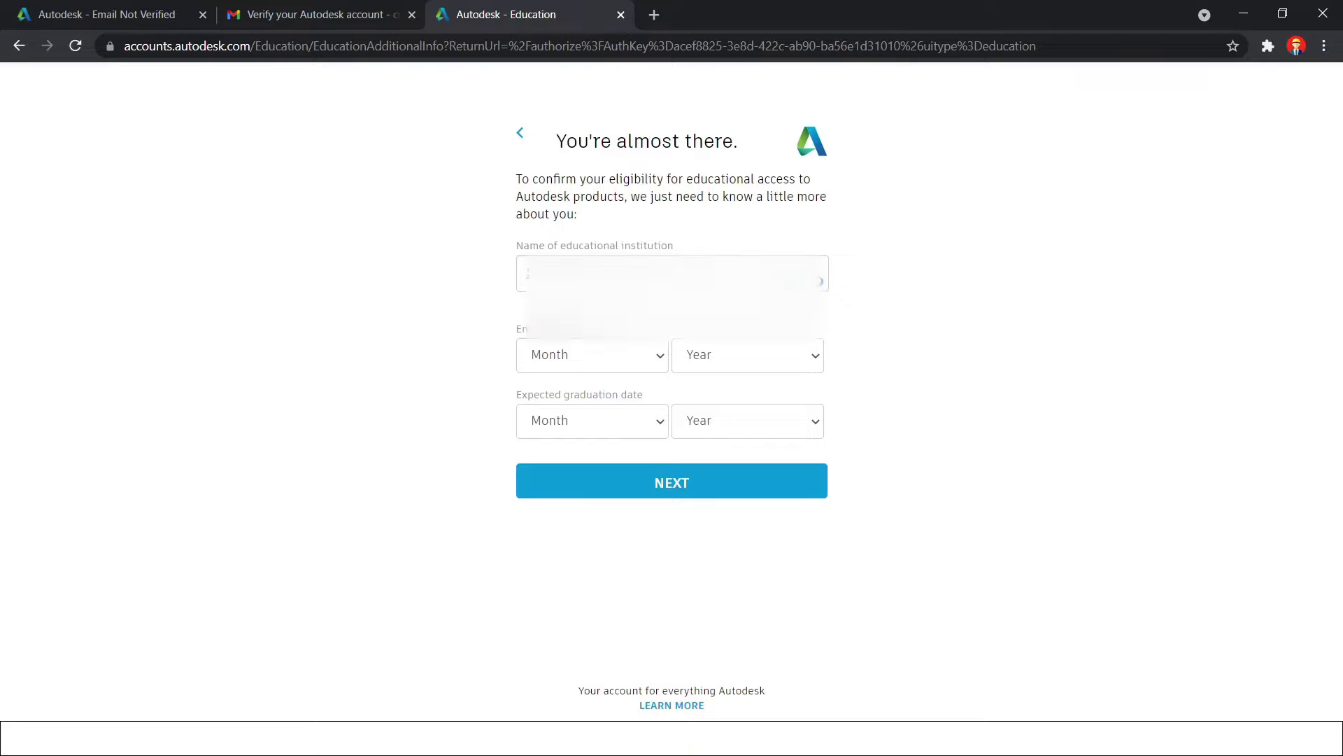
{"action": "type", "text": "na"}
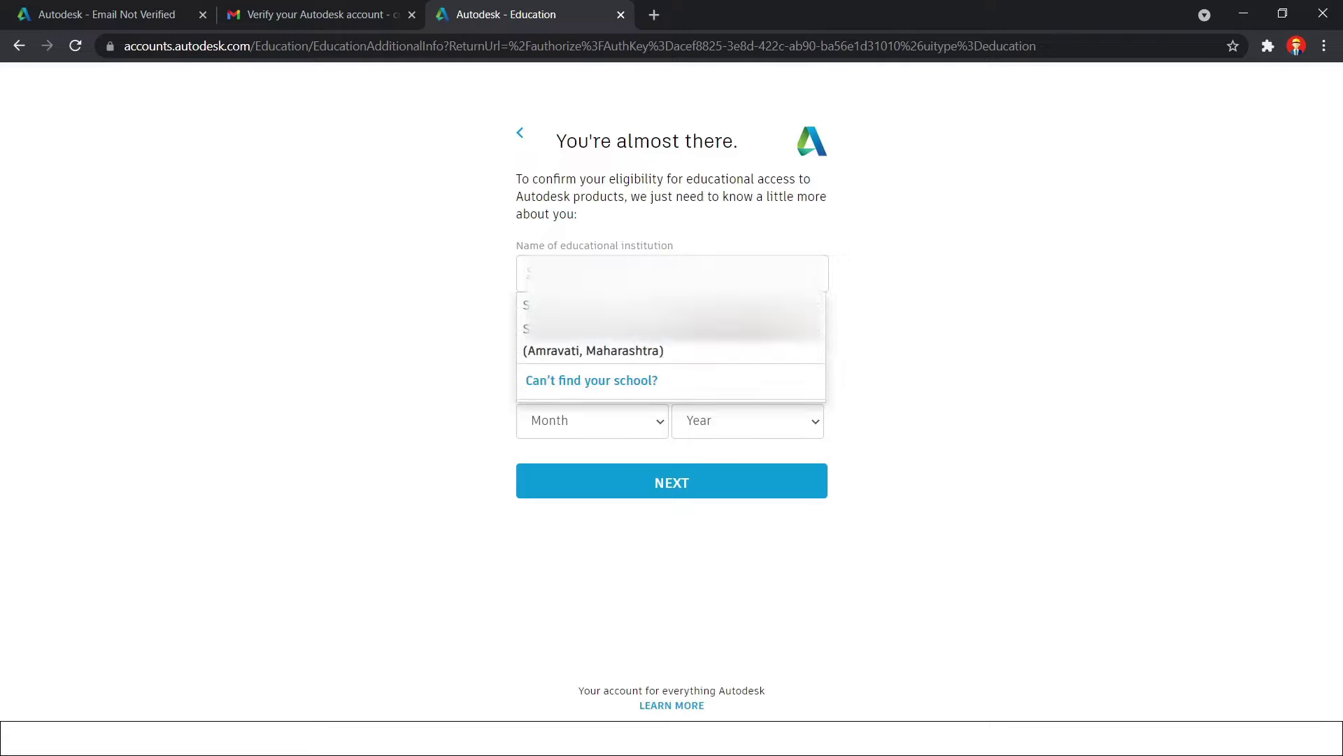
{"action": "left_click", "coordinate": [599, 349]}
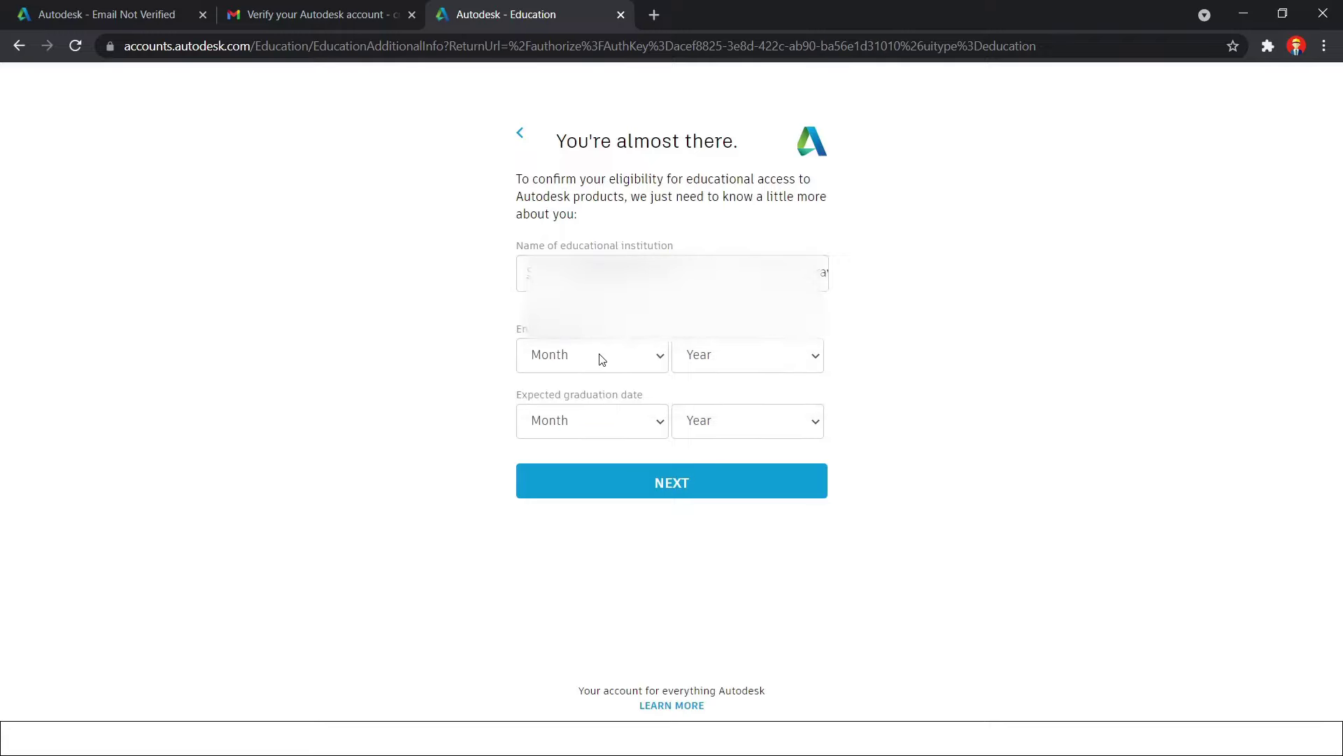
Set enrolment start to August 2017 and graduation to August 2022, then submit
{"action": "left_click", "coordinate": [602, 359]}
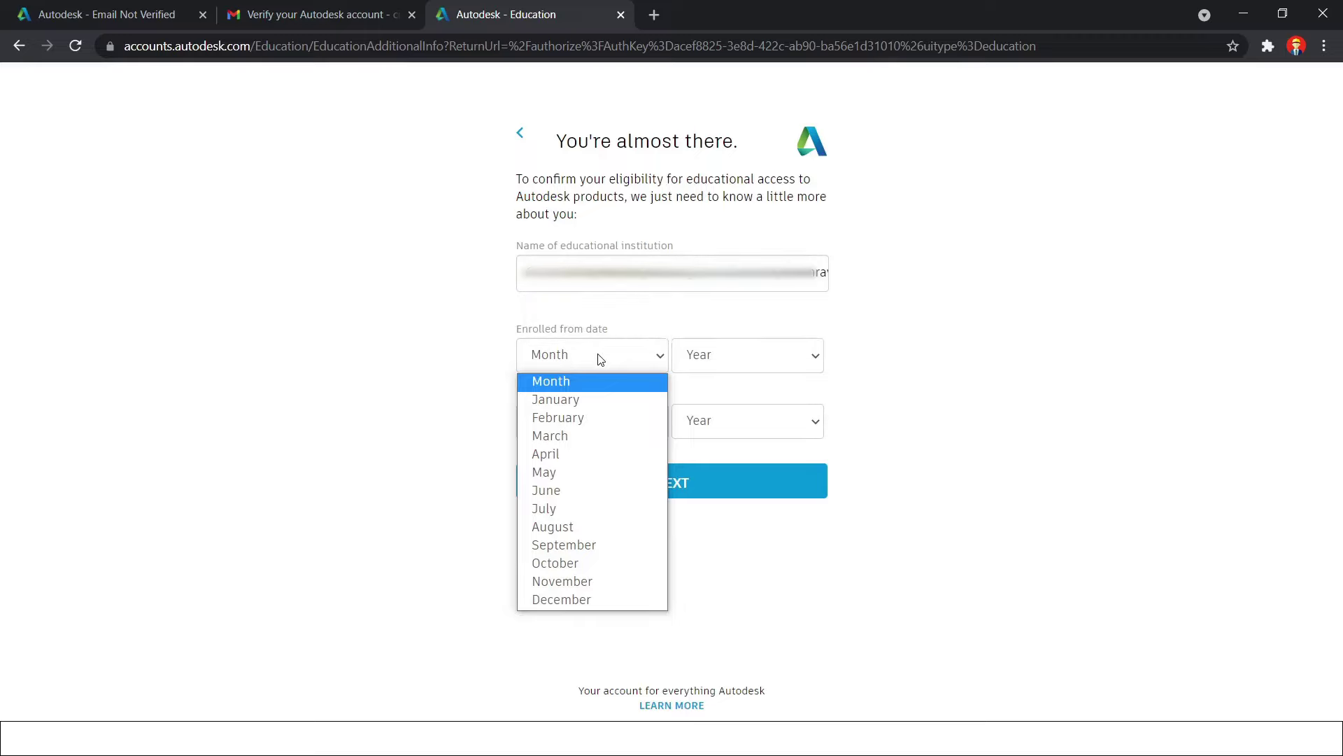
{"action": "left_click", "coordinate": [504, 386]}
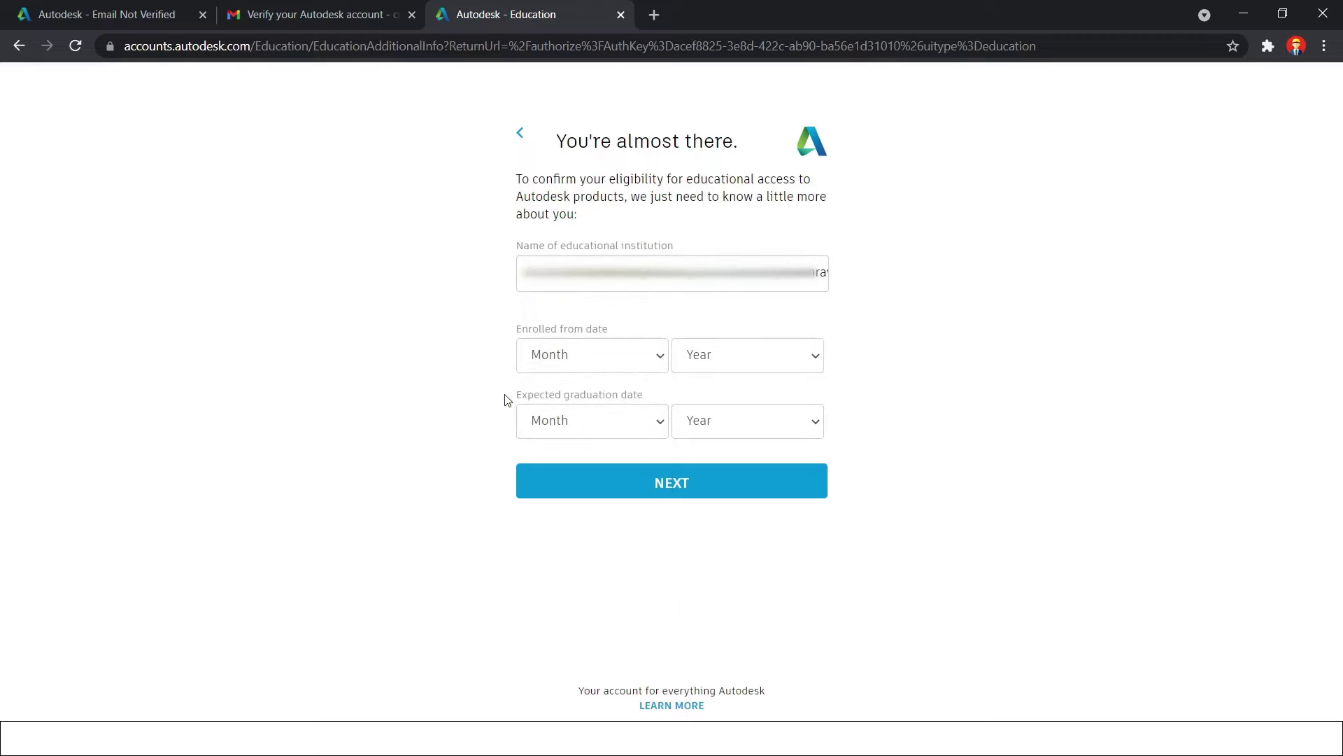
{"action": "left_click", "coordinate": [596, 355]}
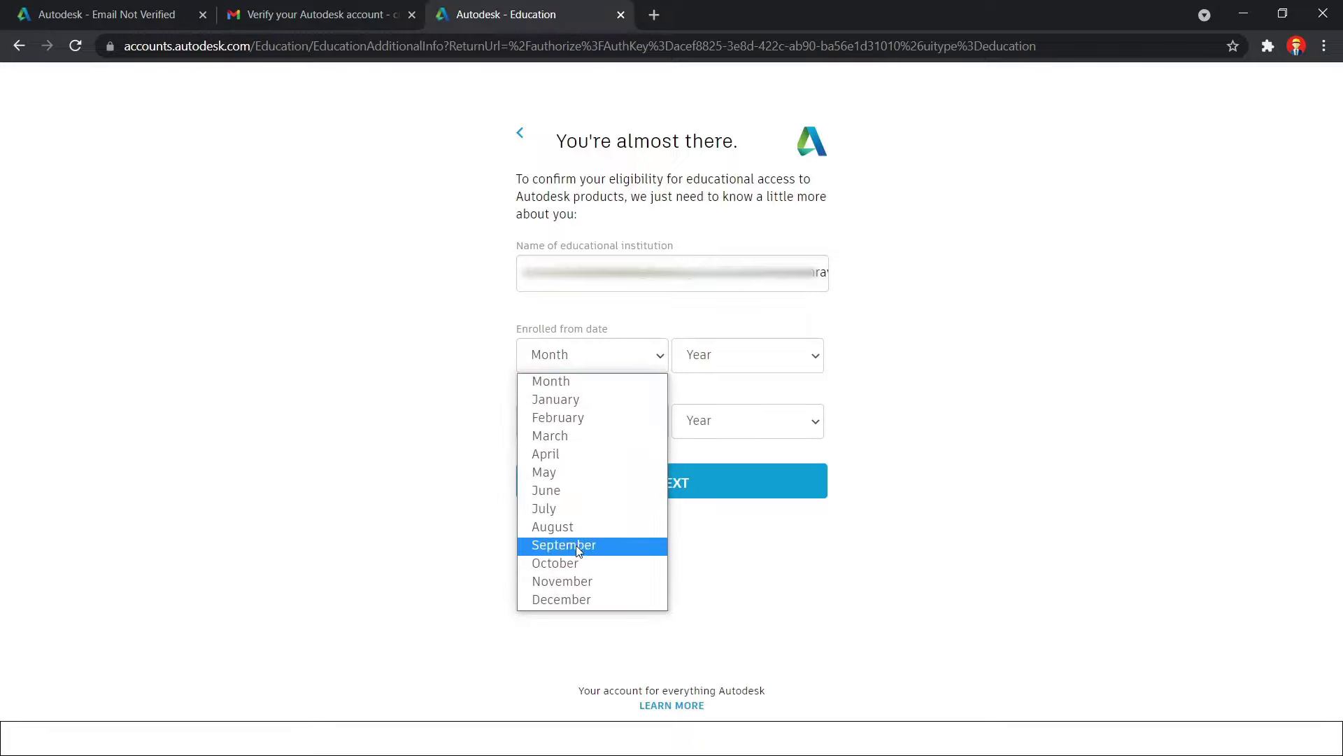
{"action": "left_click", "coordinate": [577, 527]}
{"action": "left_click", "coordinate": [735, 355]}
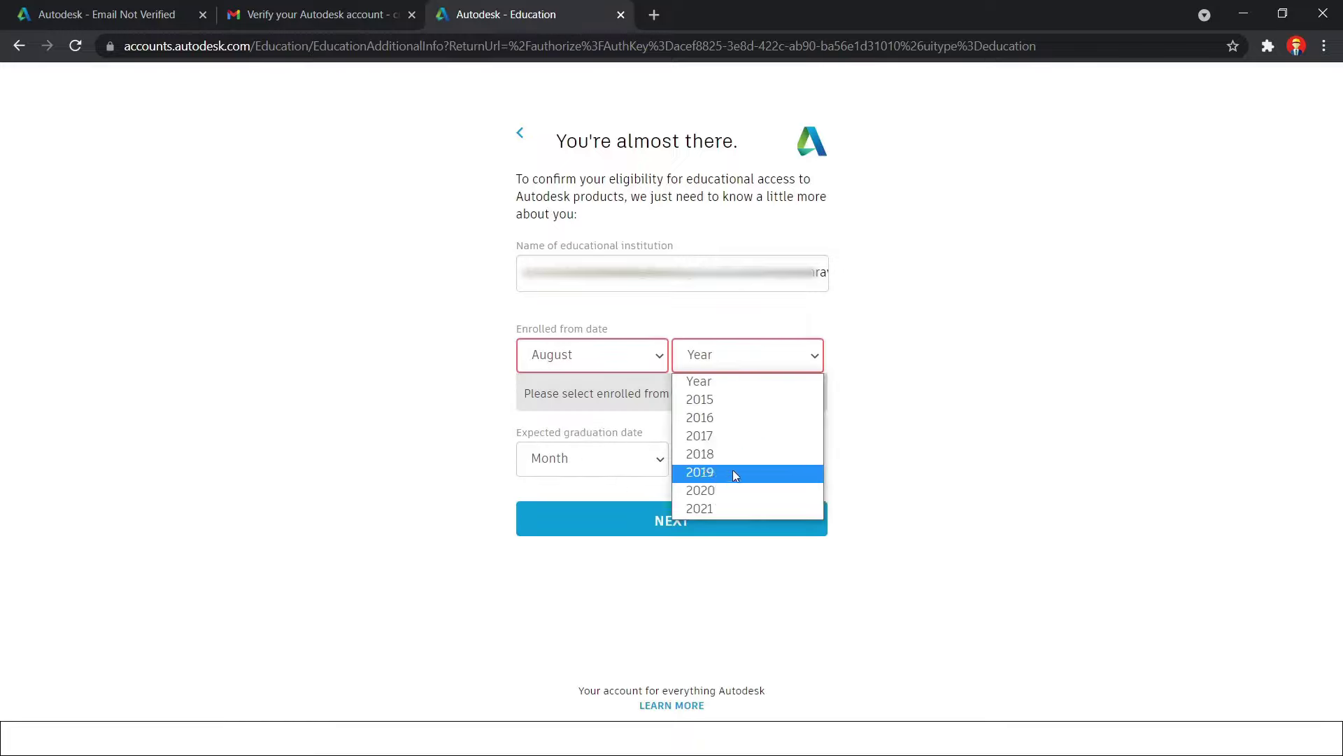
{"action": "left_click", "coordinate": [735, 435]}
{"action": "left_click", "coordinate": [634, 424]}
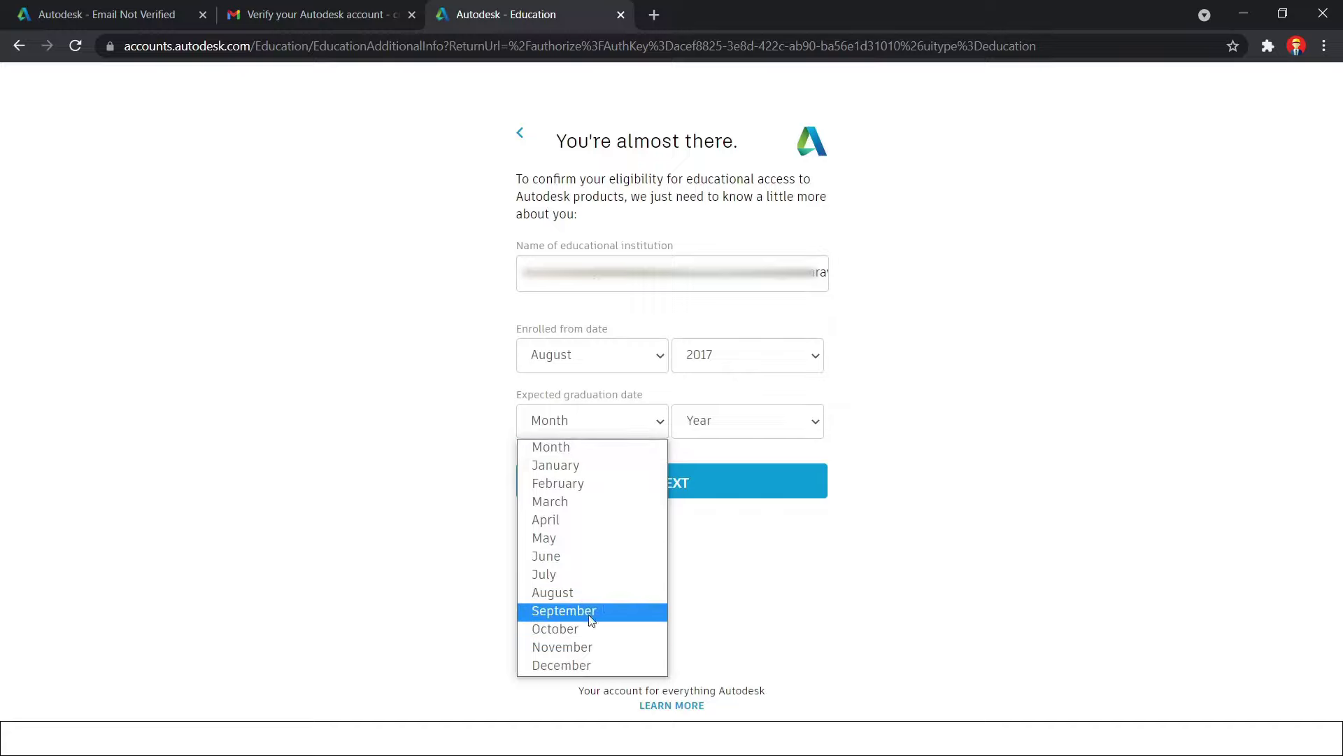
{"action": "left_click", "coordinate": [615, 603]}
{"action": "left_click", "coordinate": [767, 421]}
{"action": "left_click", "coordinate": [700, 483]}
{"action": "left_click", "coordinate": [615, 420]}
{"action": "left_click", "coordinate": [602, 591]}
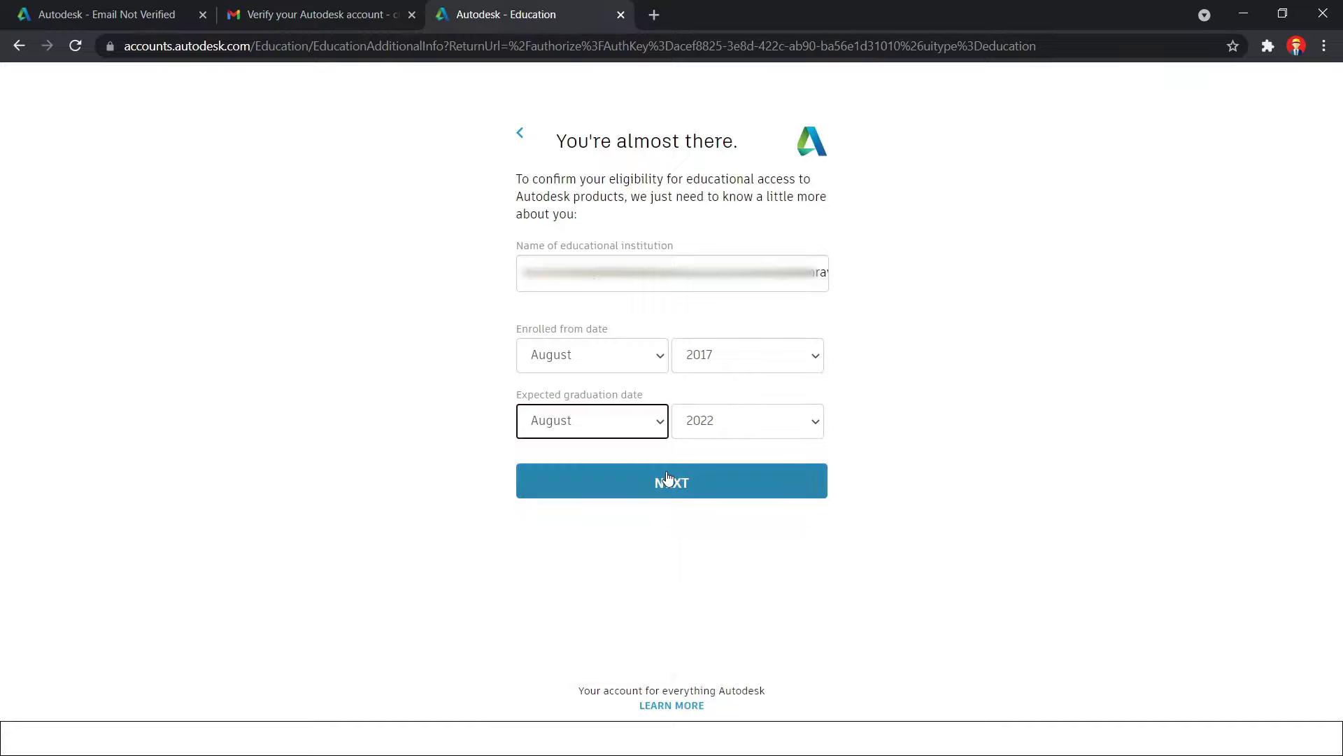
{"action": "left_click", "coordinate": [666, 478]}
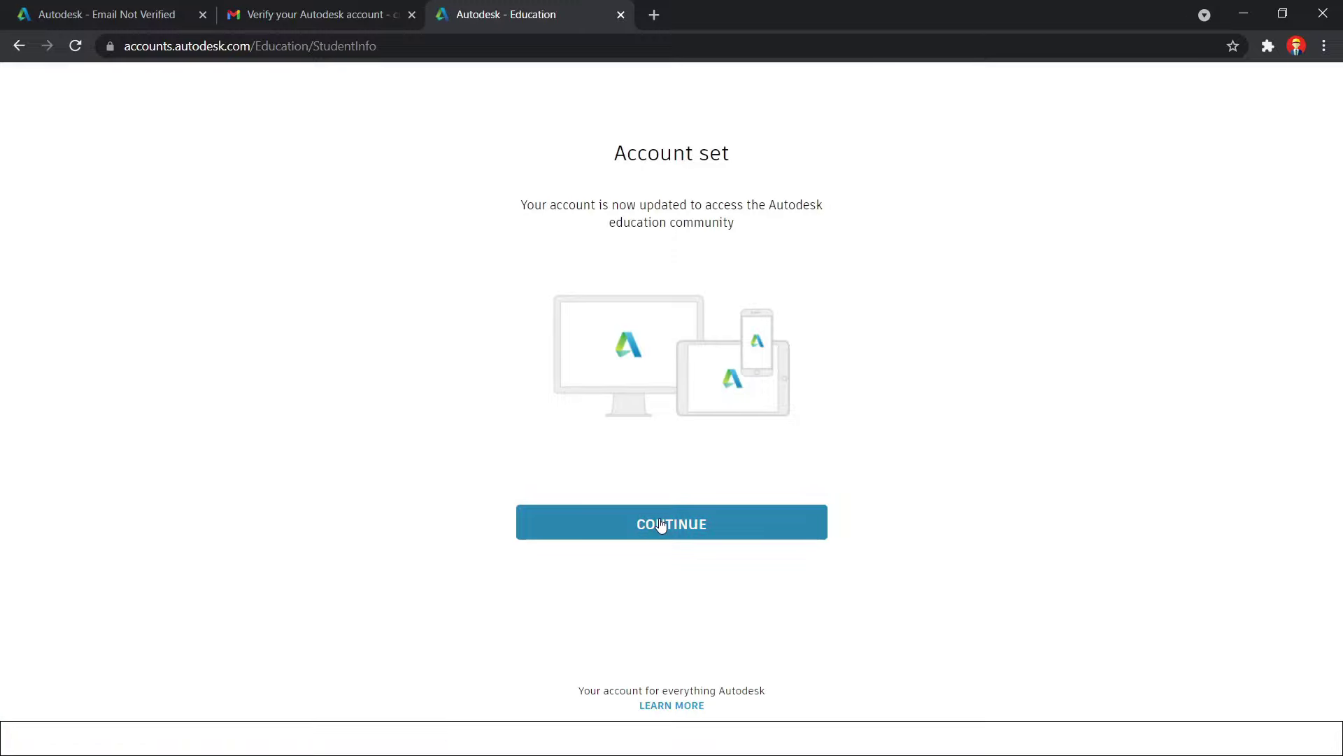
Continue from the Account set page to the Student and Education Software page
{"action": "left_click", "coordinate": [663, 528]}
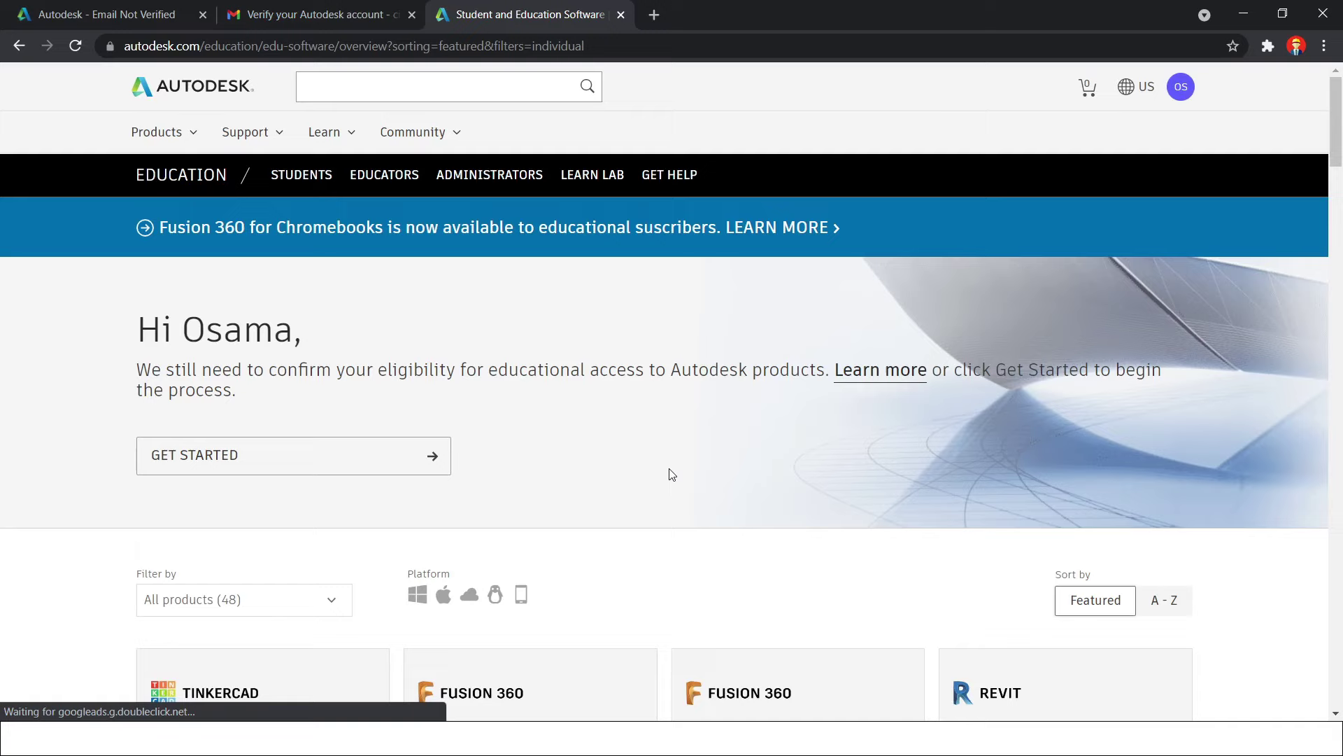
Start the eligibility check and confirm the prefilled details to reach the document upload page
{"action": "scroll", "coordinate": [630, 462], "scroll_direction": "down", "scroll_amount": 1}
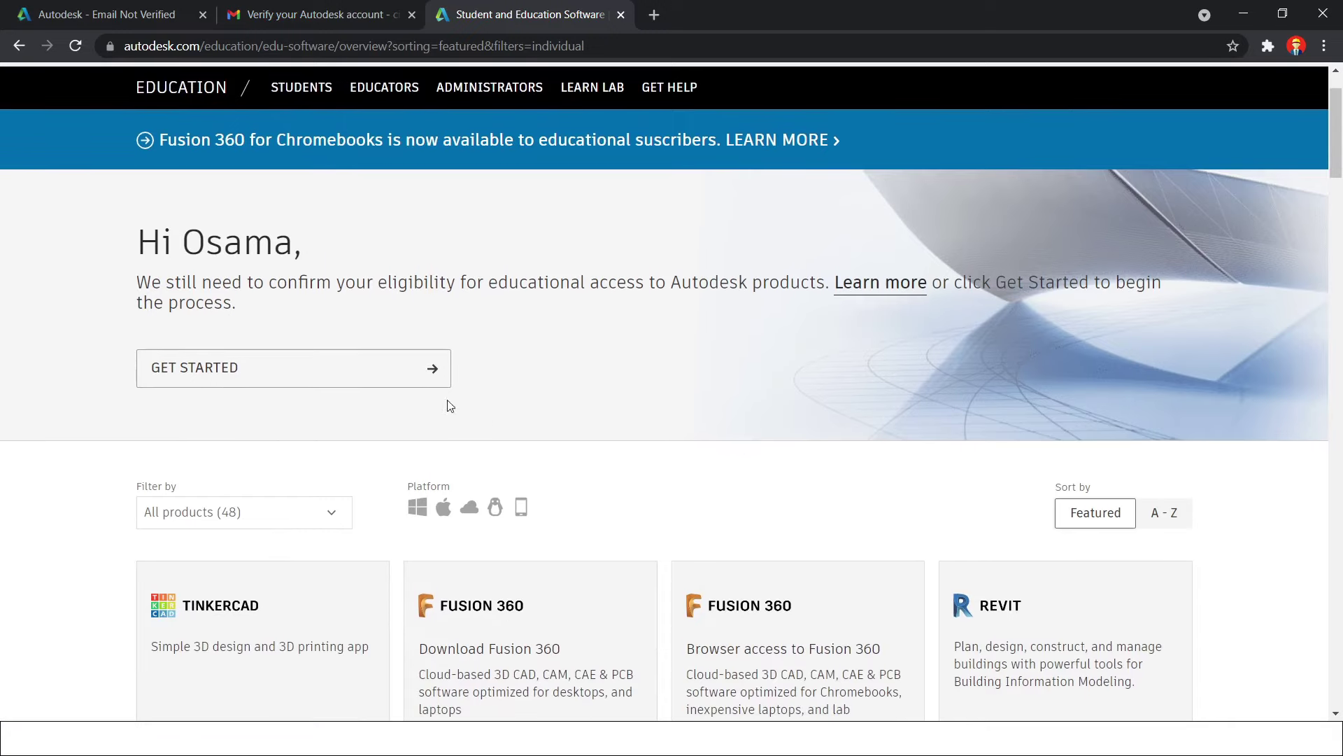
{"action": "left_click", "coordinate": [394, 369]}
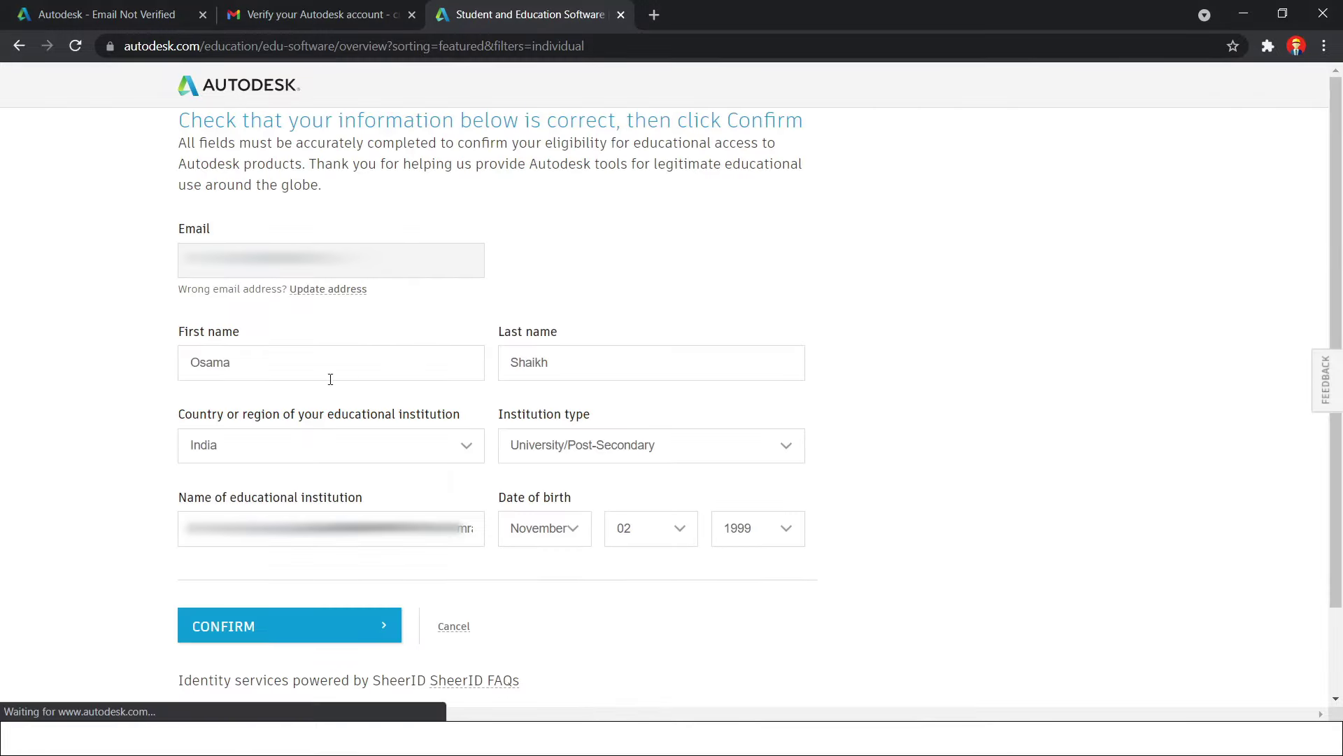
{"action": "scroll", "coordinate": [259, 364], "scroll_direction": "down", "scroll_amount": 1}
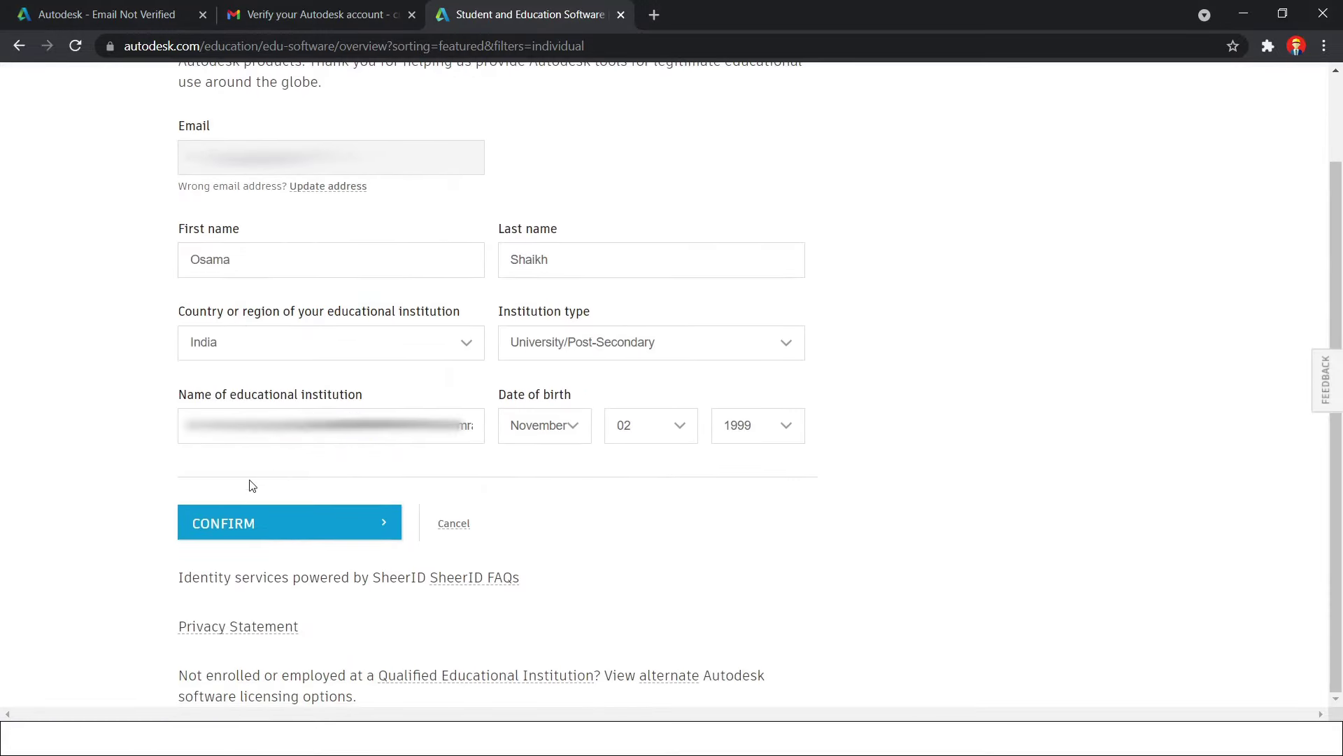
{"action": "left_click", "coordinate": [286, 526]}
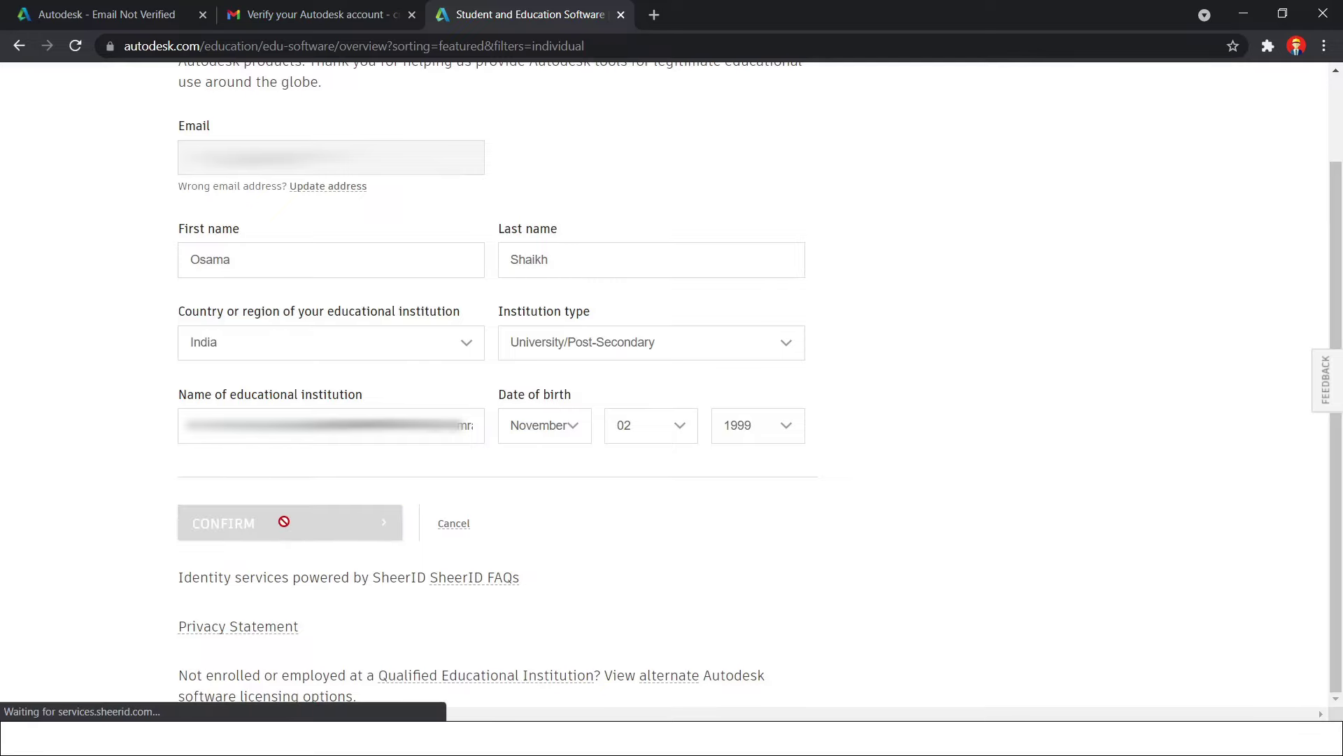
{"action": "scroll", "coordinate": [266, 420], "scroll_direction": "down", "scroll_amount": 1}
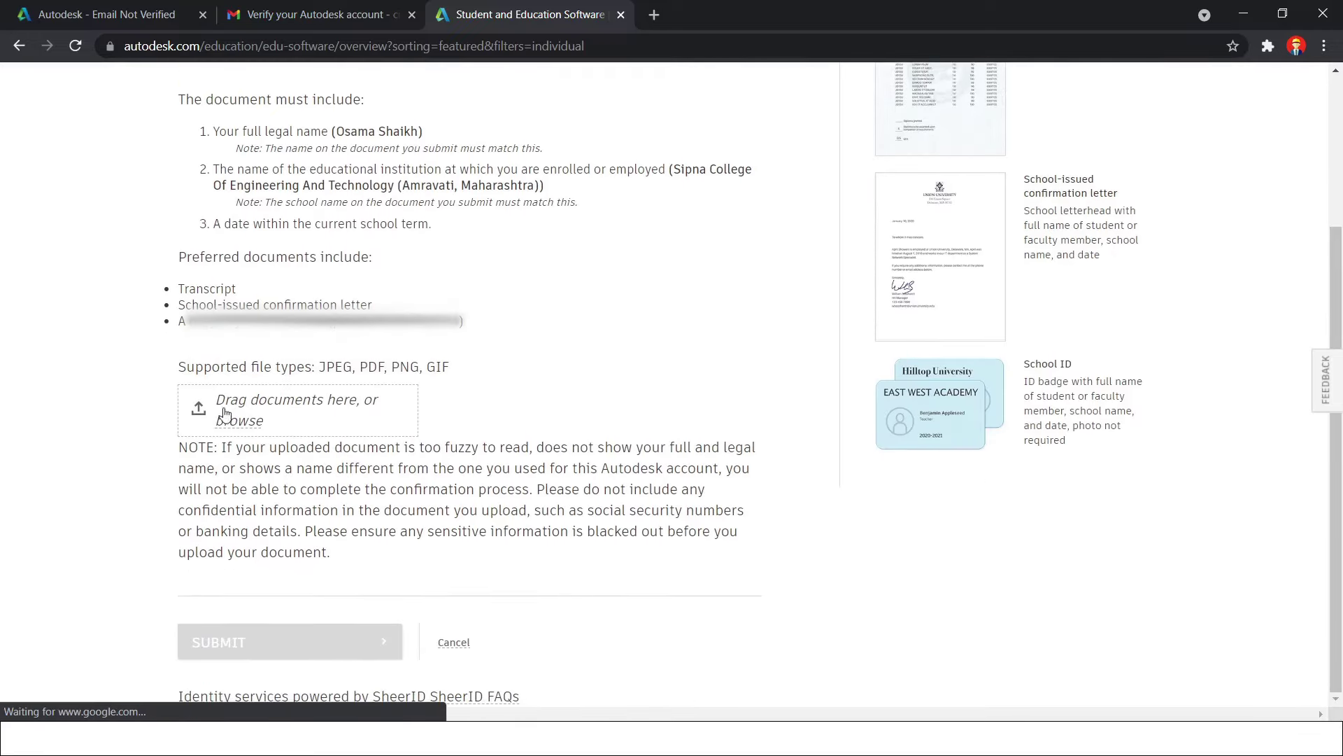
Upload two WhatsApp images from the Desktop as proof of enrolment and submit the form
{"action": "left_click", "coordinate": [310, 405]}
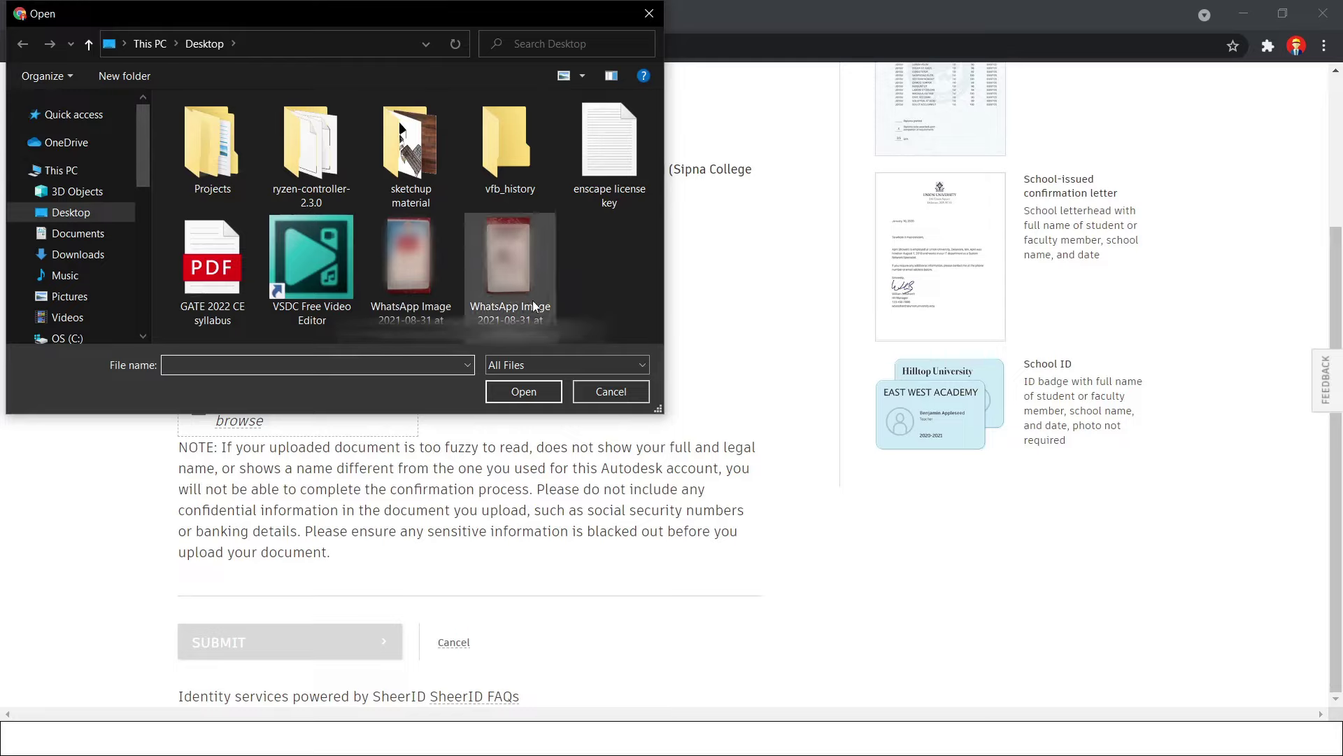
{"action": "left_click", "coordinate": [397, 297]}
{"action": "left_click", "coordinate": [501, 382]}
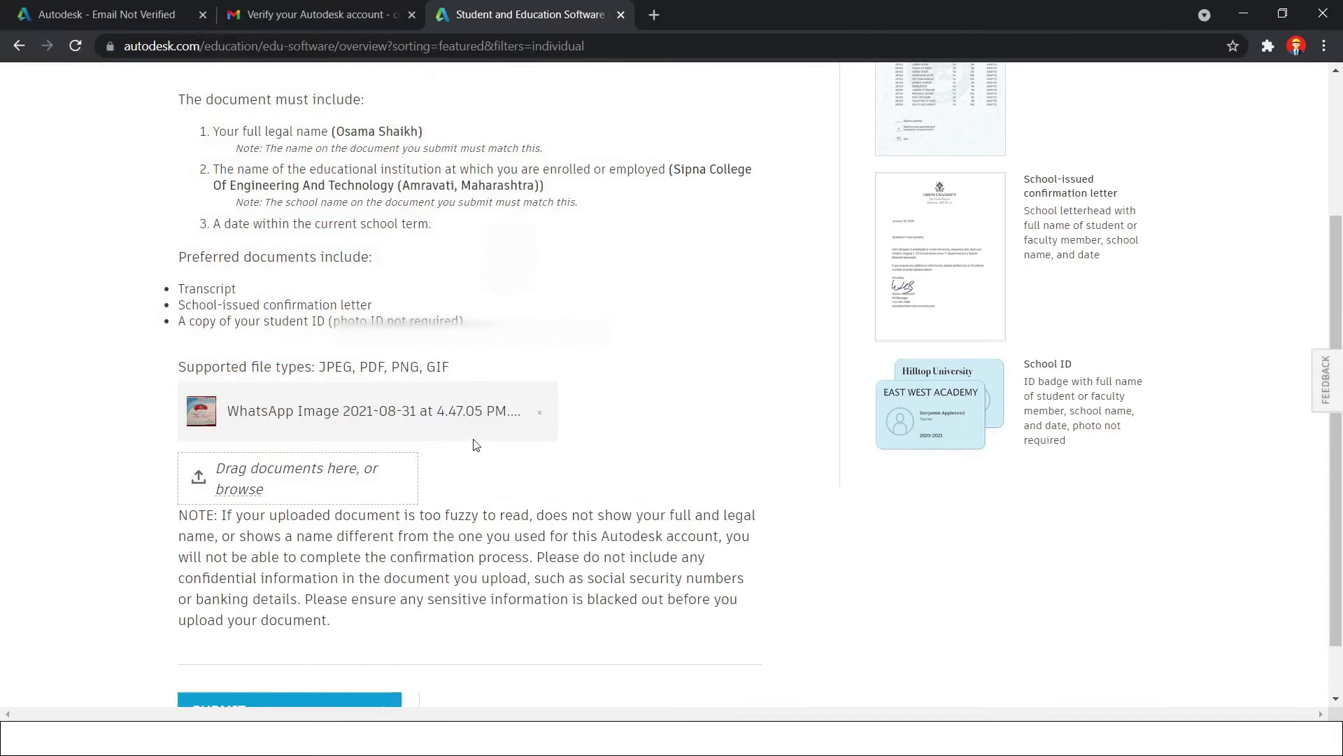
{"action": "left_click", "coordinate": [361, 473]}
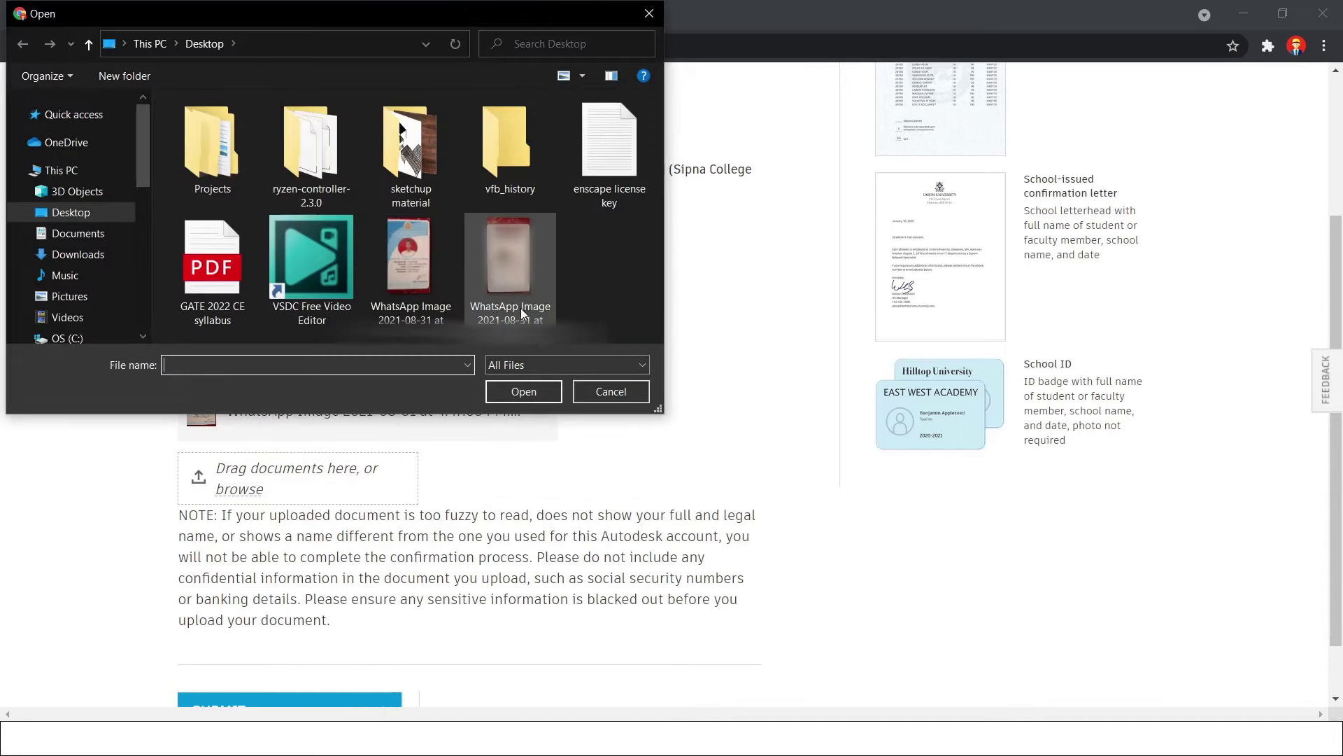
{"action": "left_click", "coordinate": [520, 308]}
{"action": "left_click", "coordinate": [539, 393]}
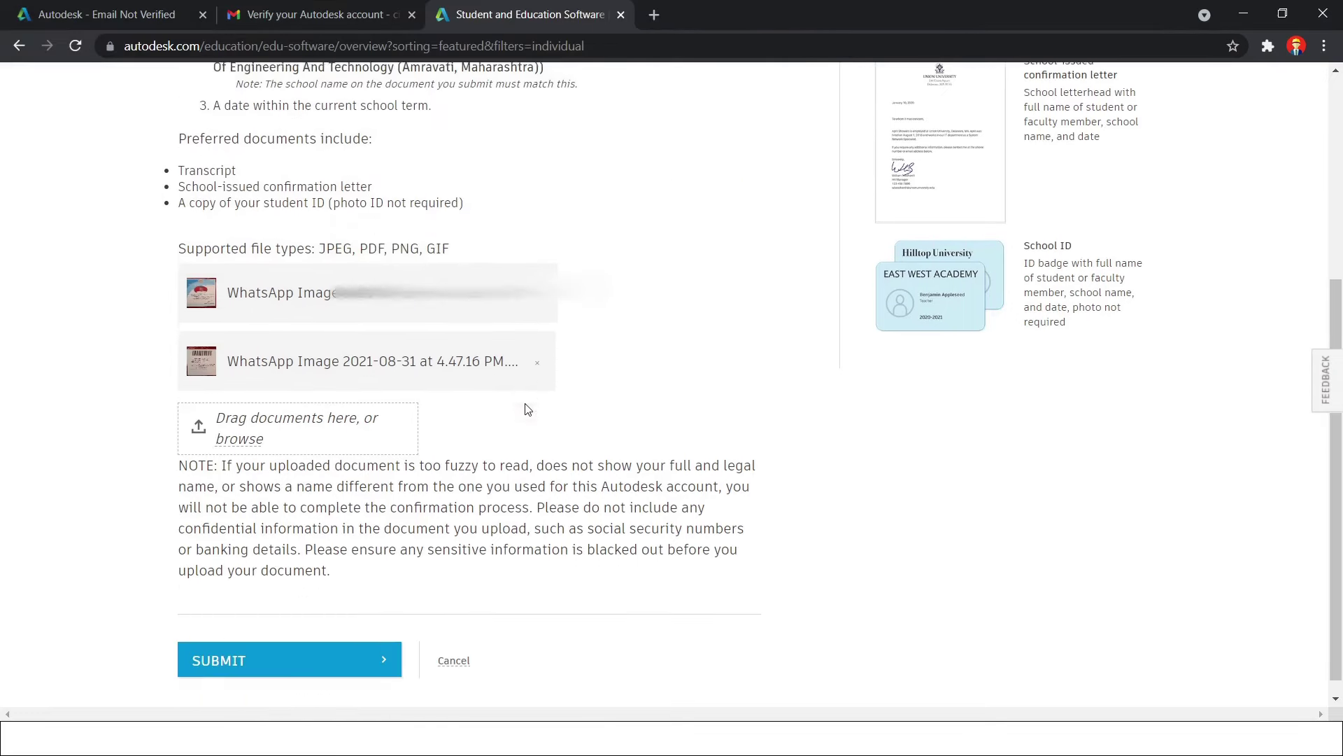
{"action": "left_click", "coordinate": [352, 643]}
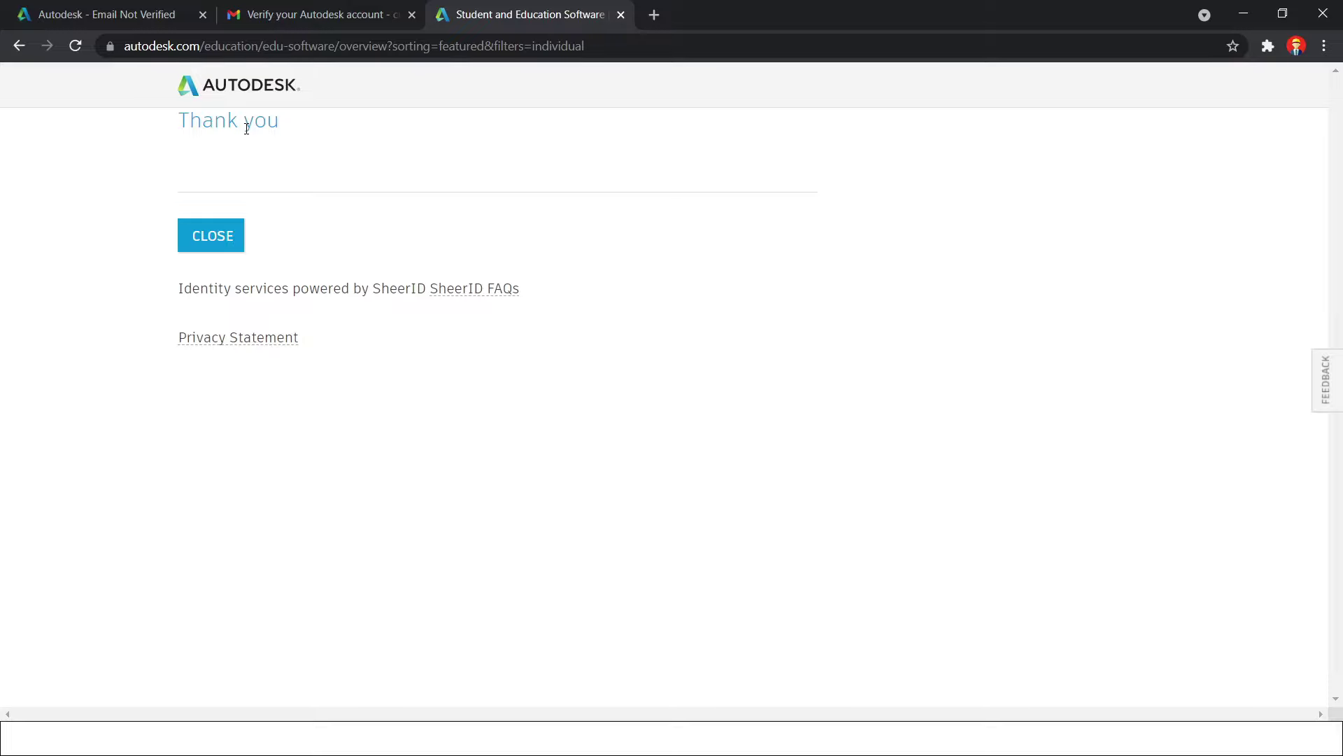
Close the education tab, open the educational-access congratulations email and follow Get Products
{"action": "left_click", "coordinate": [212, 237]}
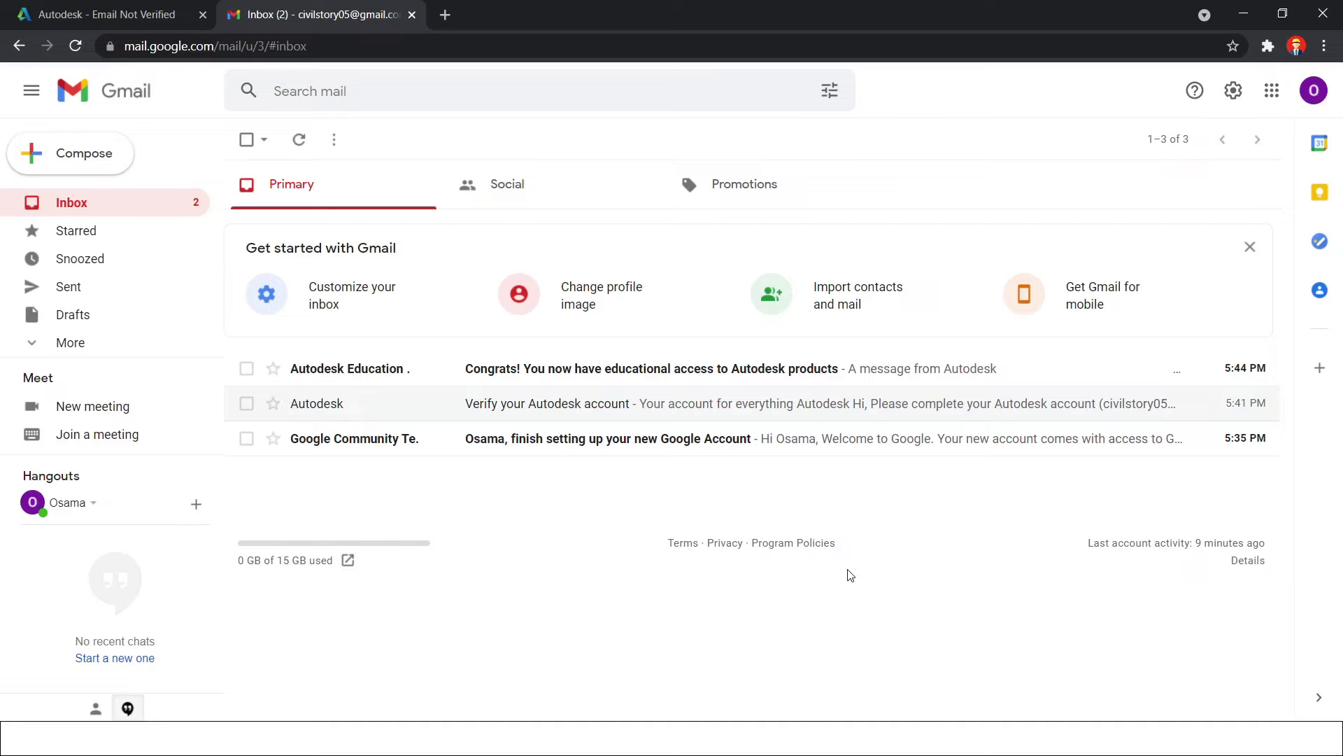
{"action": "left_click", "coordinate": [842, 369]}
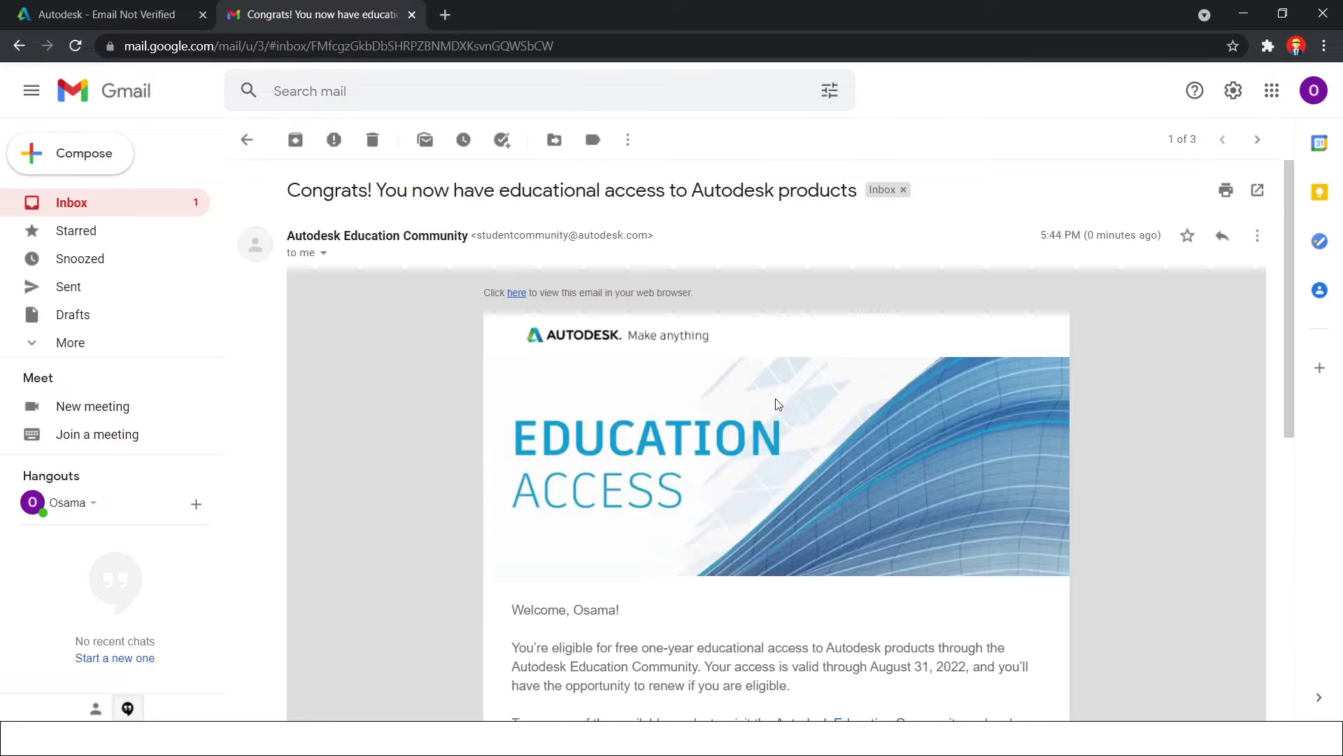
{"action": "scroll", "coordinate": [775, 404], "scroll_direction": "down", "scroll_amount": 3}
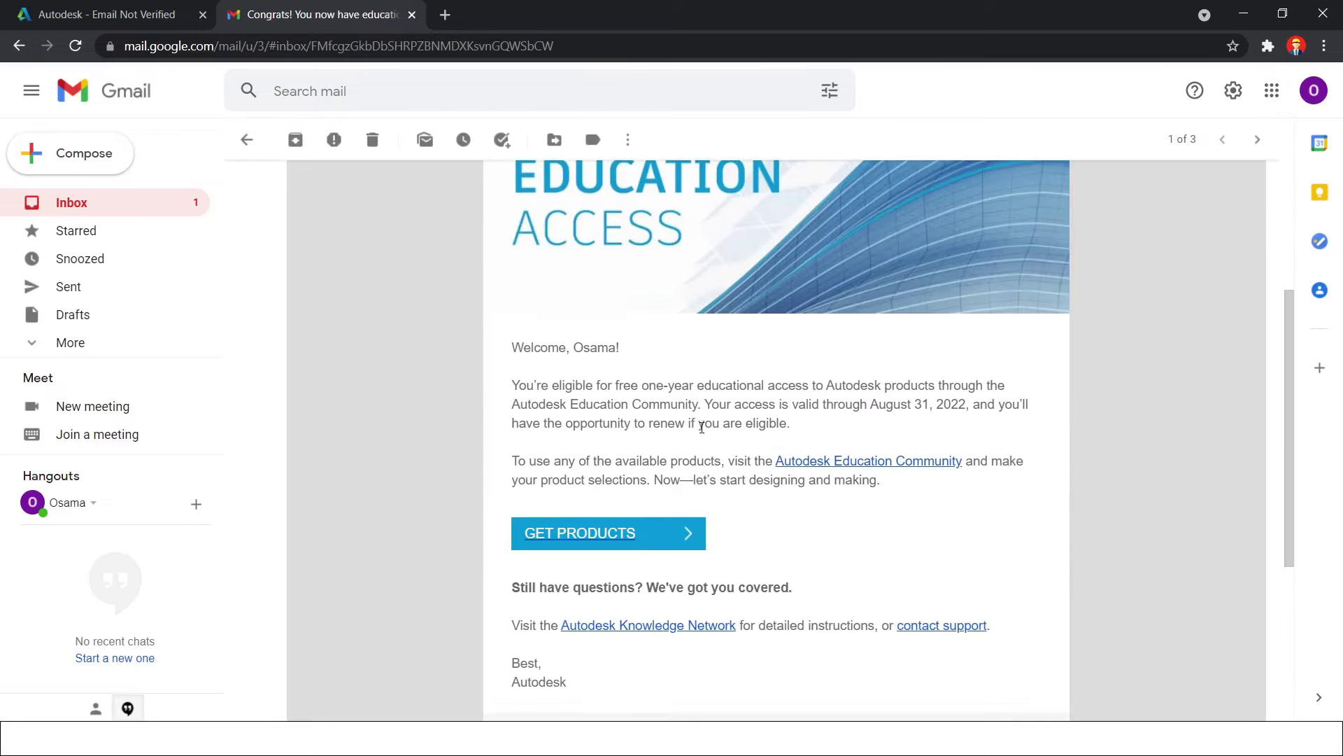
{"action": "left_click", "coordinate": [620, 543]}
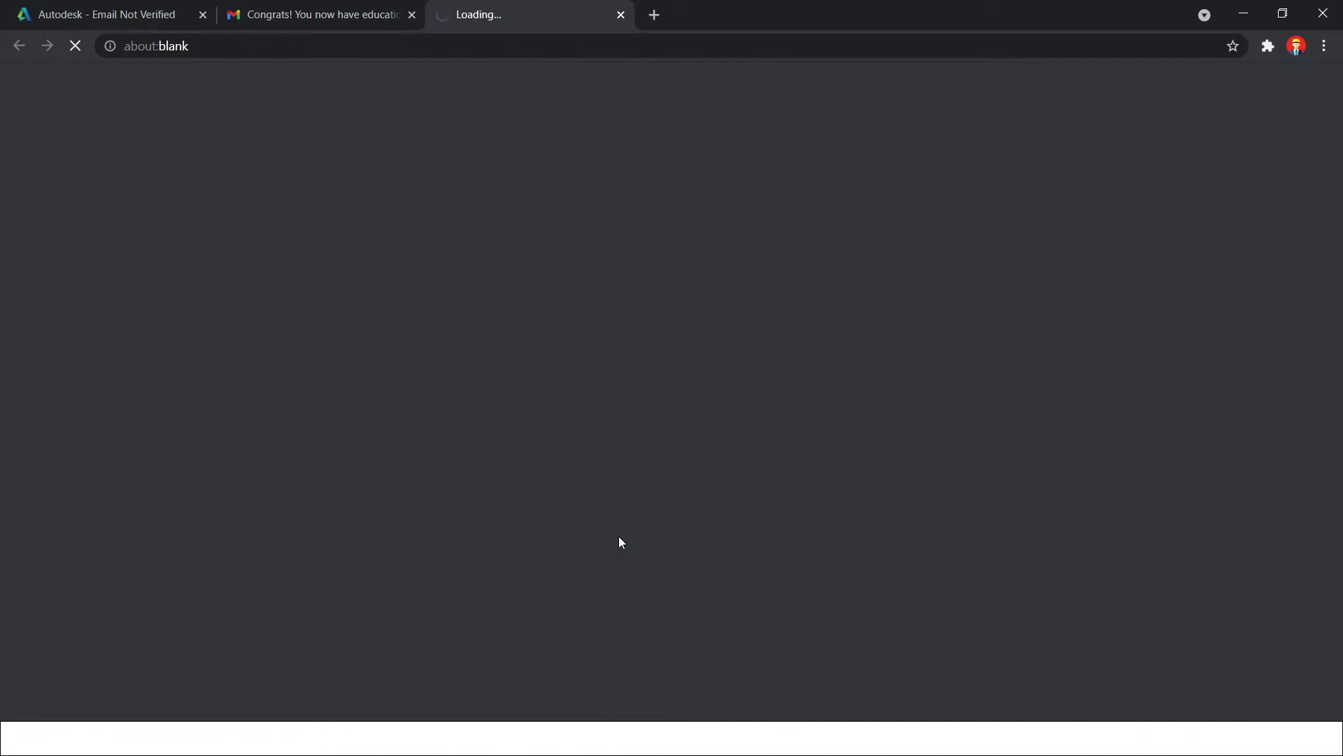
Choose Get started on the AutoCAD card in the education product list to reach the sign-in page
{"action": "scroll", "coordinate": [279, 549], "scroll_direction": "down", "scroll_amount": 3}
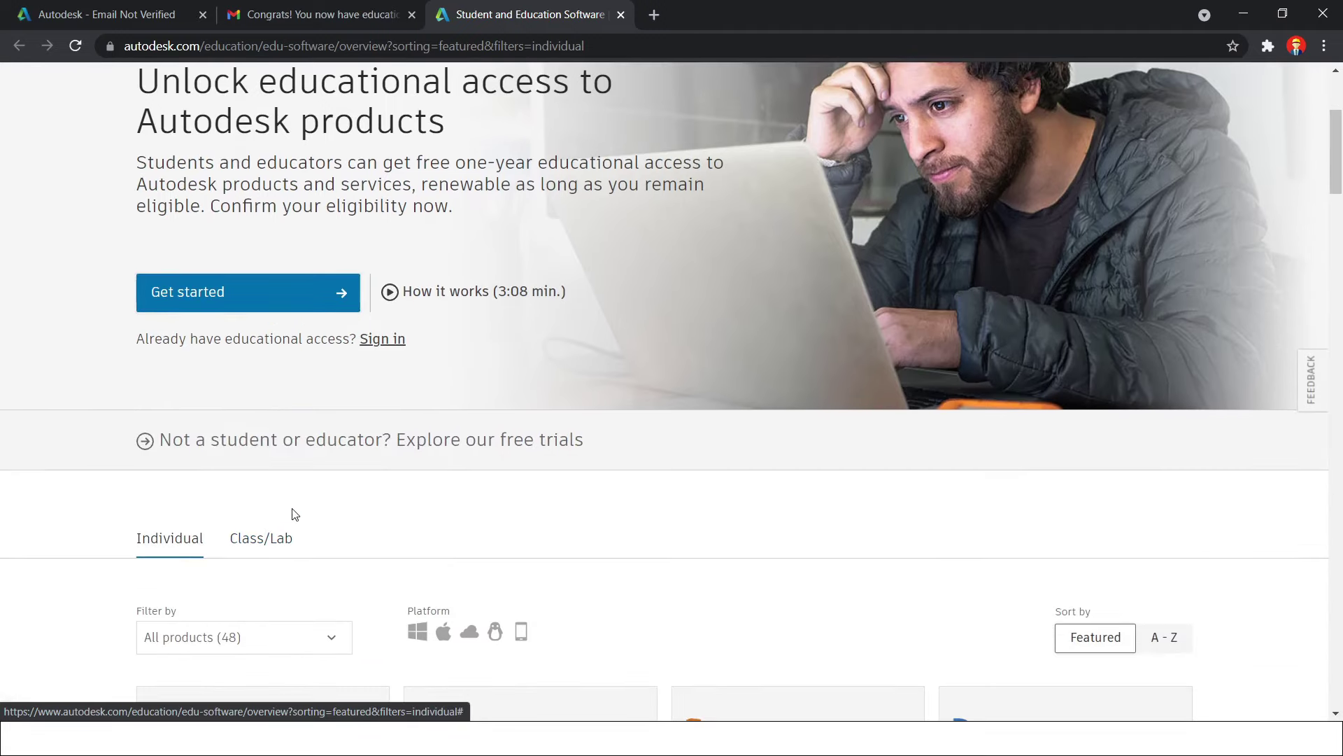
{"action": "scroll", "coordinate": [292, 514], "scroll_direction": "down", "scroll_amount": 10}
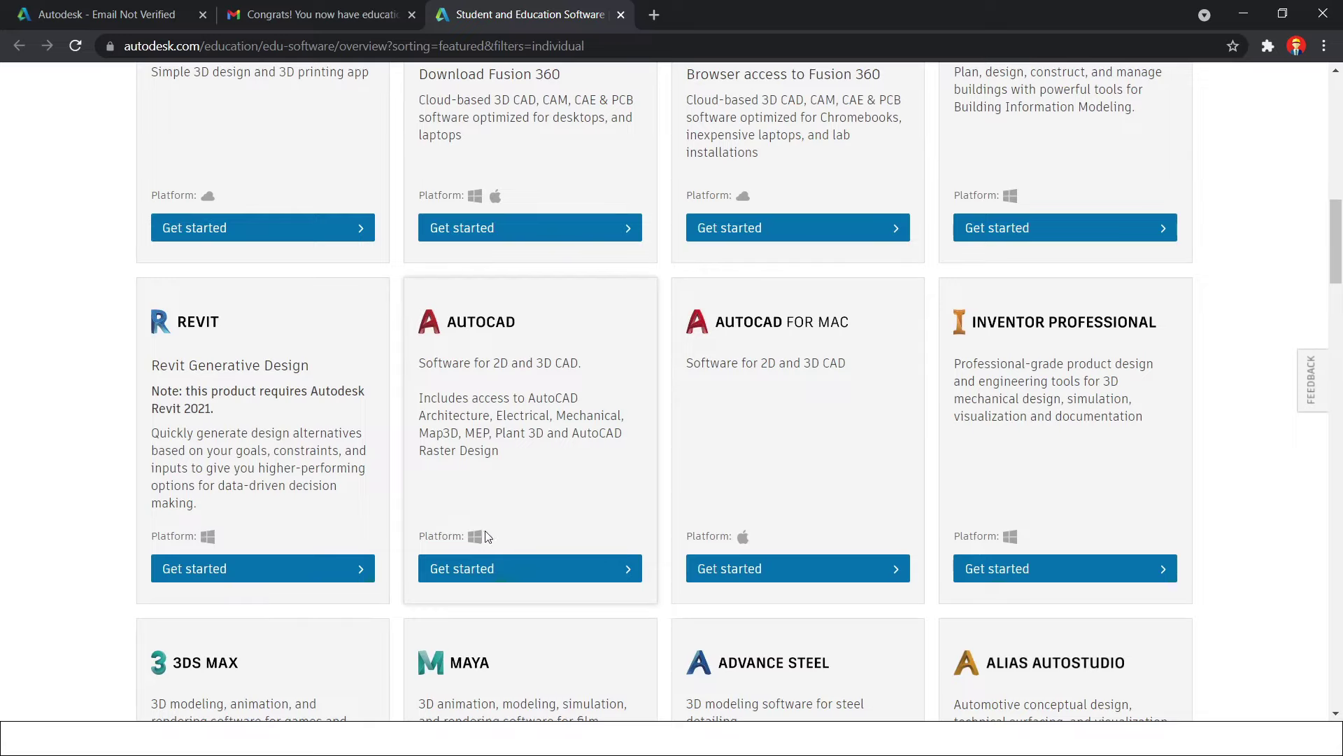
{"action": "left_click", "coordinate": [532, 575]}
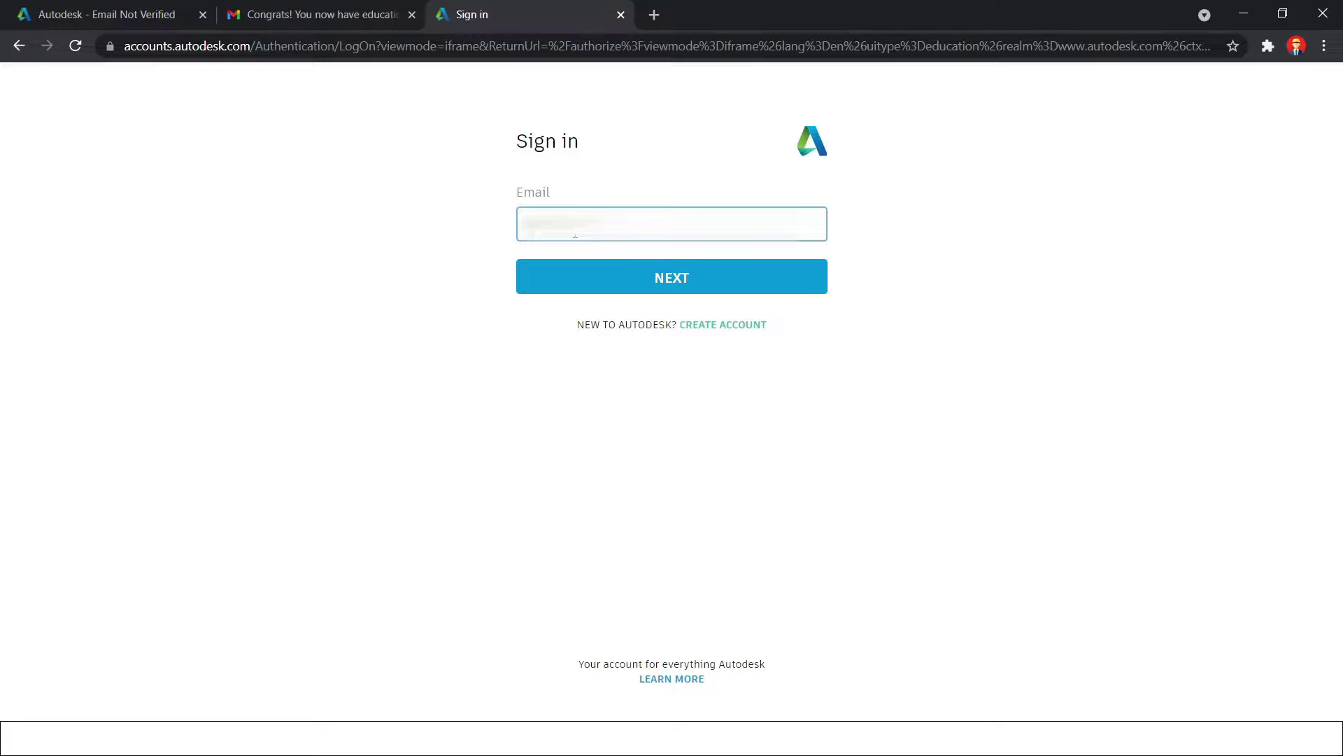
Sign in with the account e-mail and password, choosing Remind me later for 2-step verification
{"action": "type", "text": "..."}
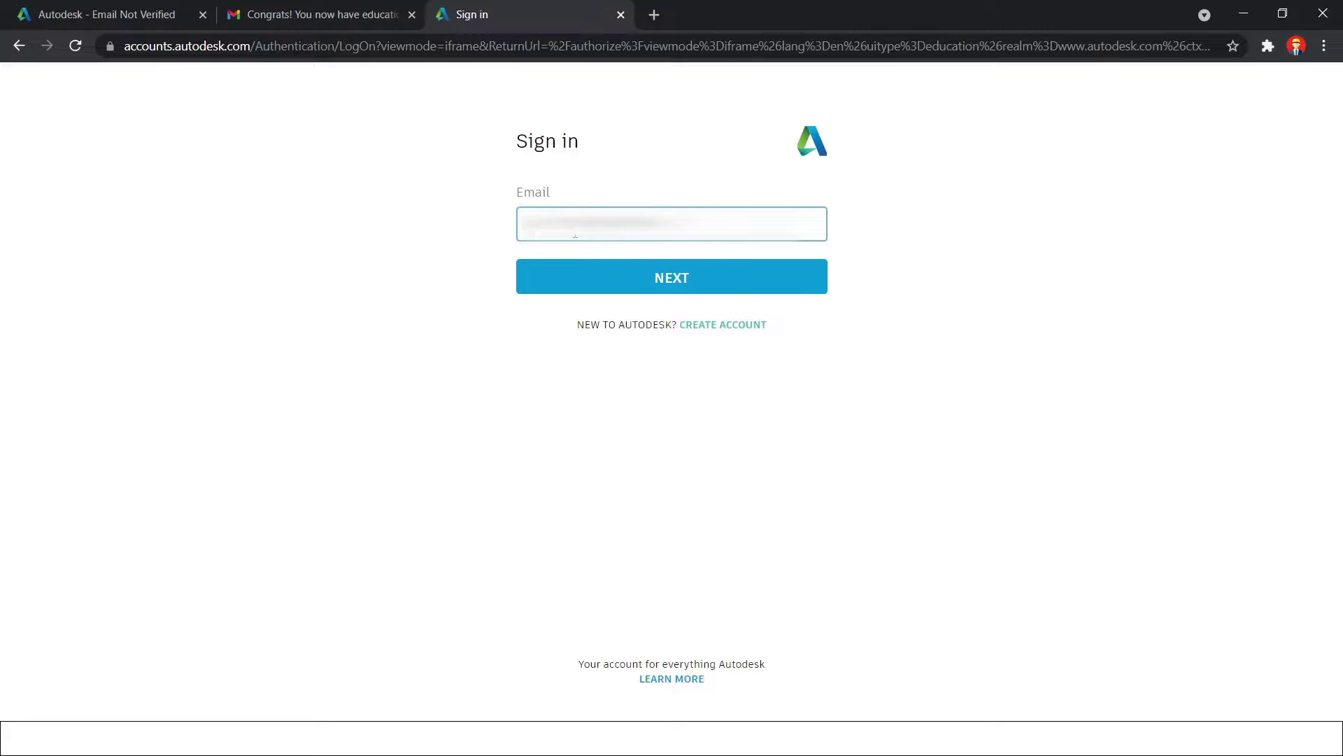
{"action": "key", "text": "Return"}
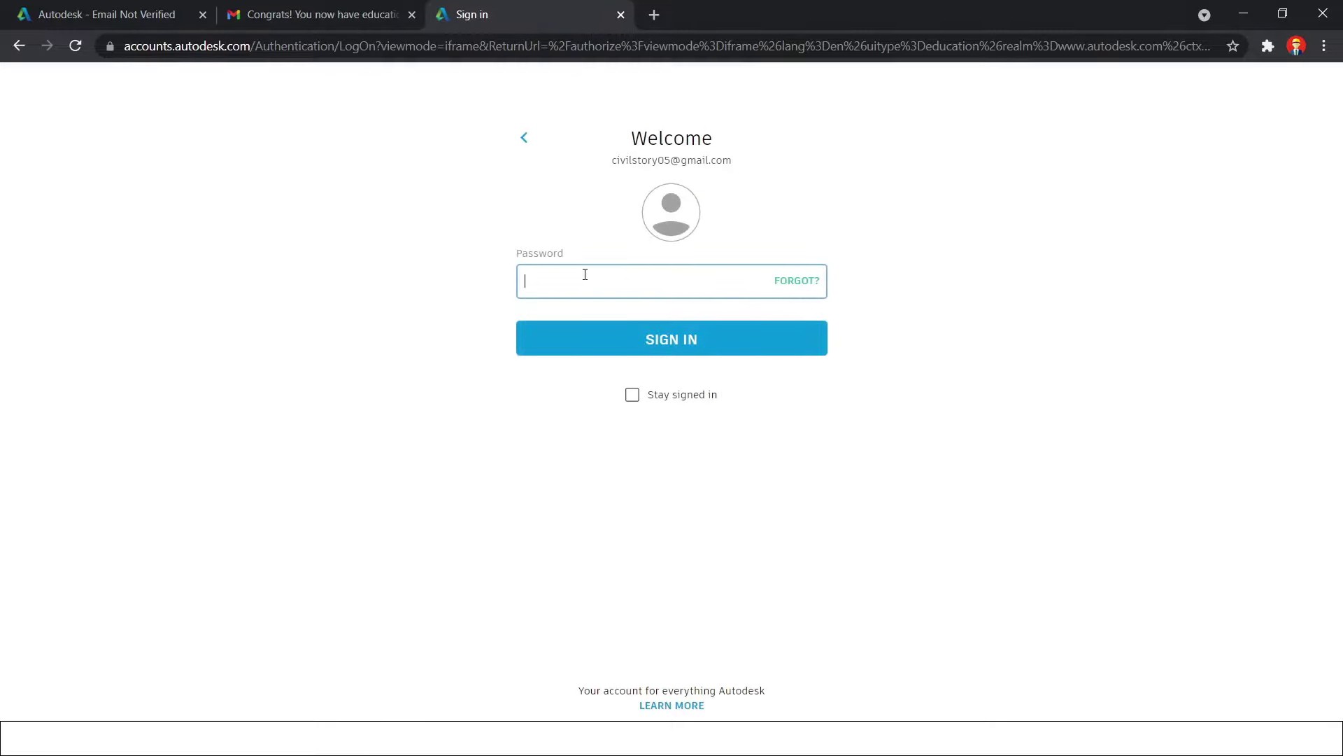
{"action": "left_click", "coordinate": [585, 274]}
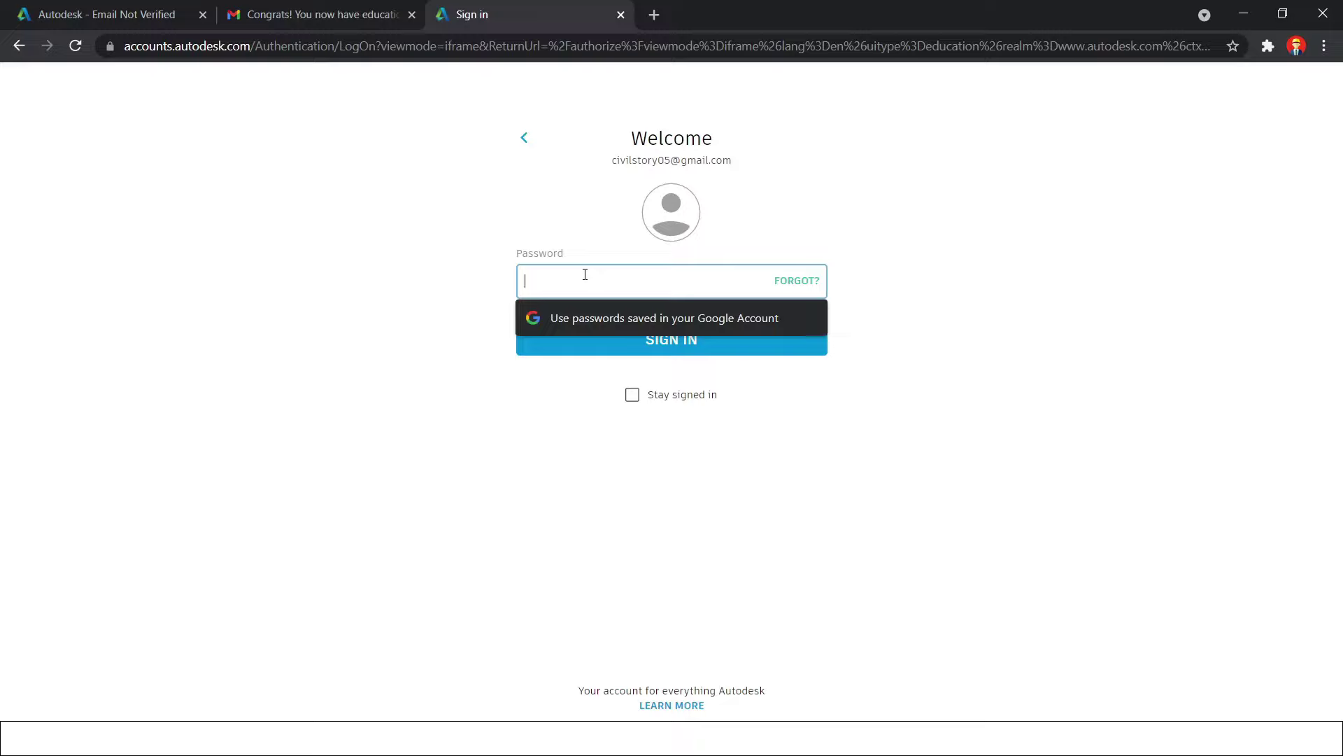
{"action": "type", "text": "..."}
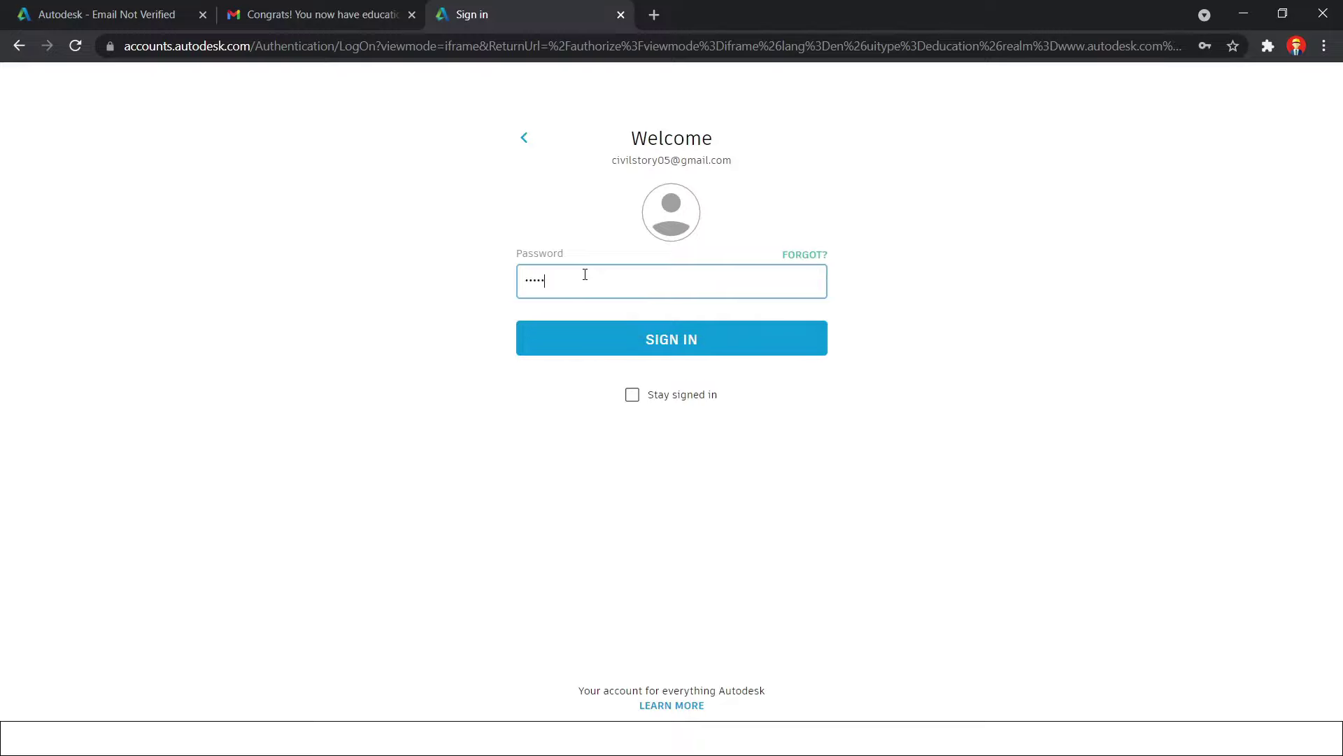
{"action": "type", "text": ".........."}
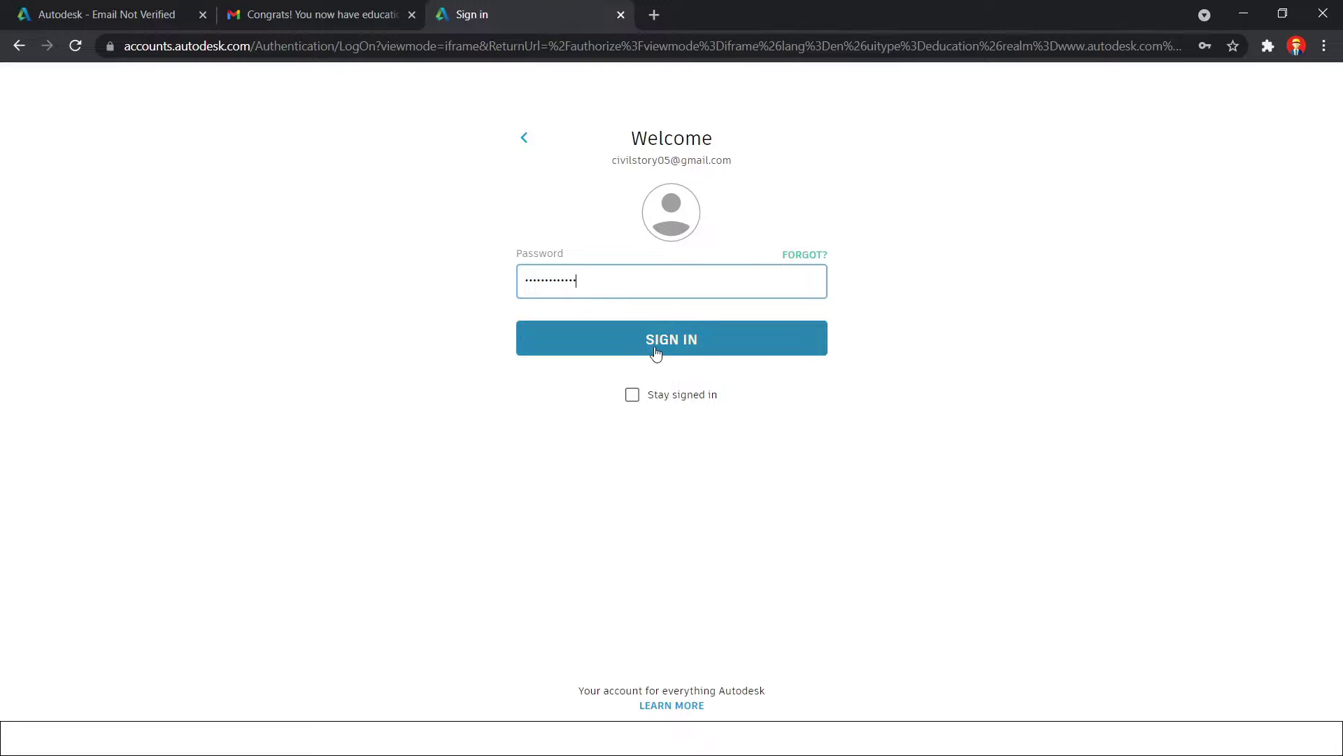
{"action": "left_click", "coordinate": [655, 354]}
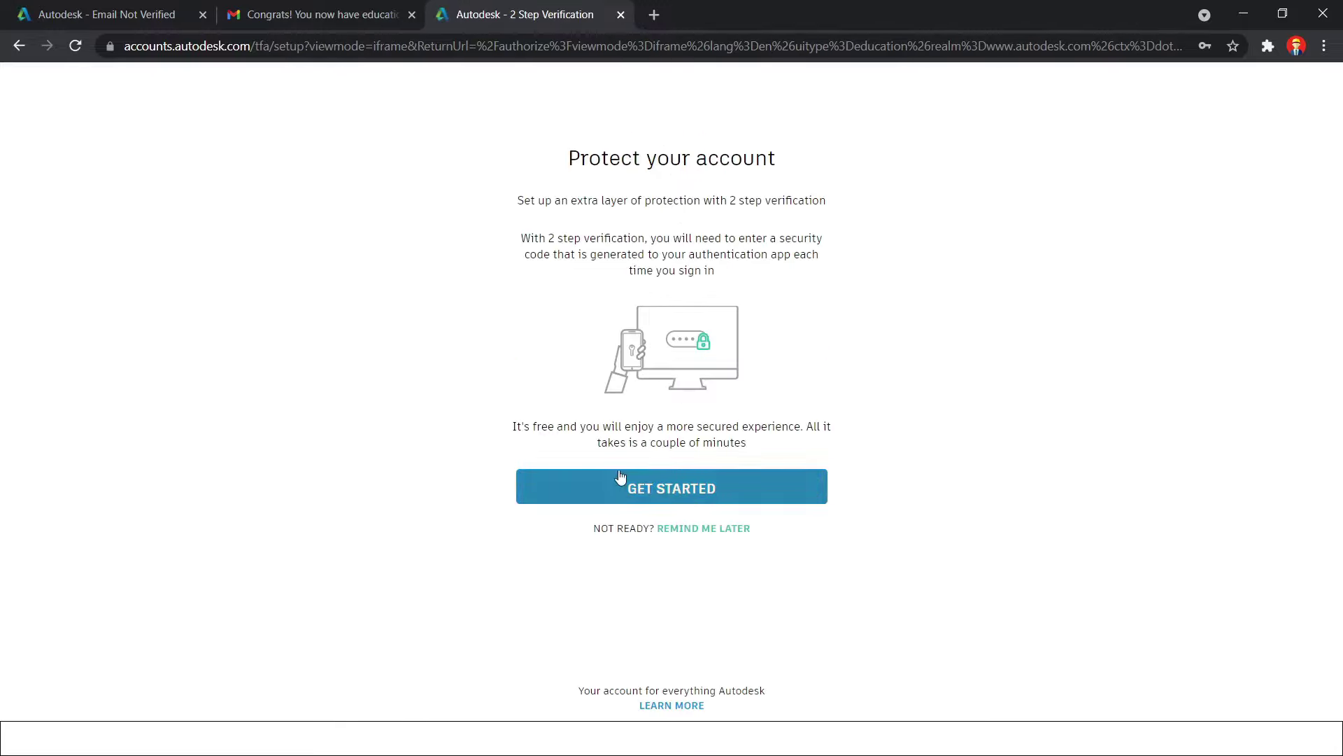
{"action": "left_click", "coordinate": [684, 529]}
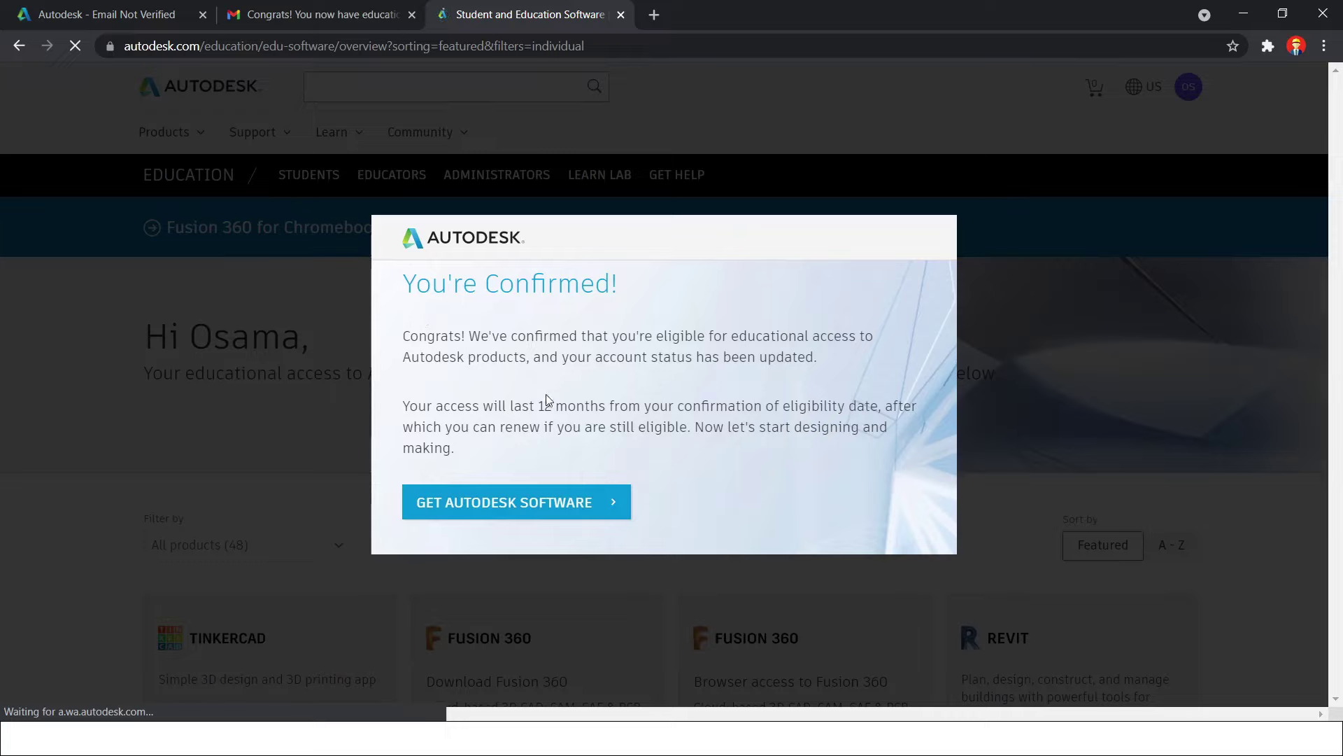
Dismiss the You're Confirmed! notice and choose Get product on the AutoCAD card
{"action": "left_click", "coordinate": [567, 504]}
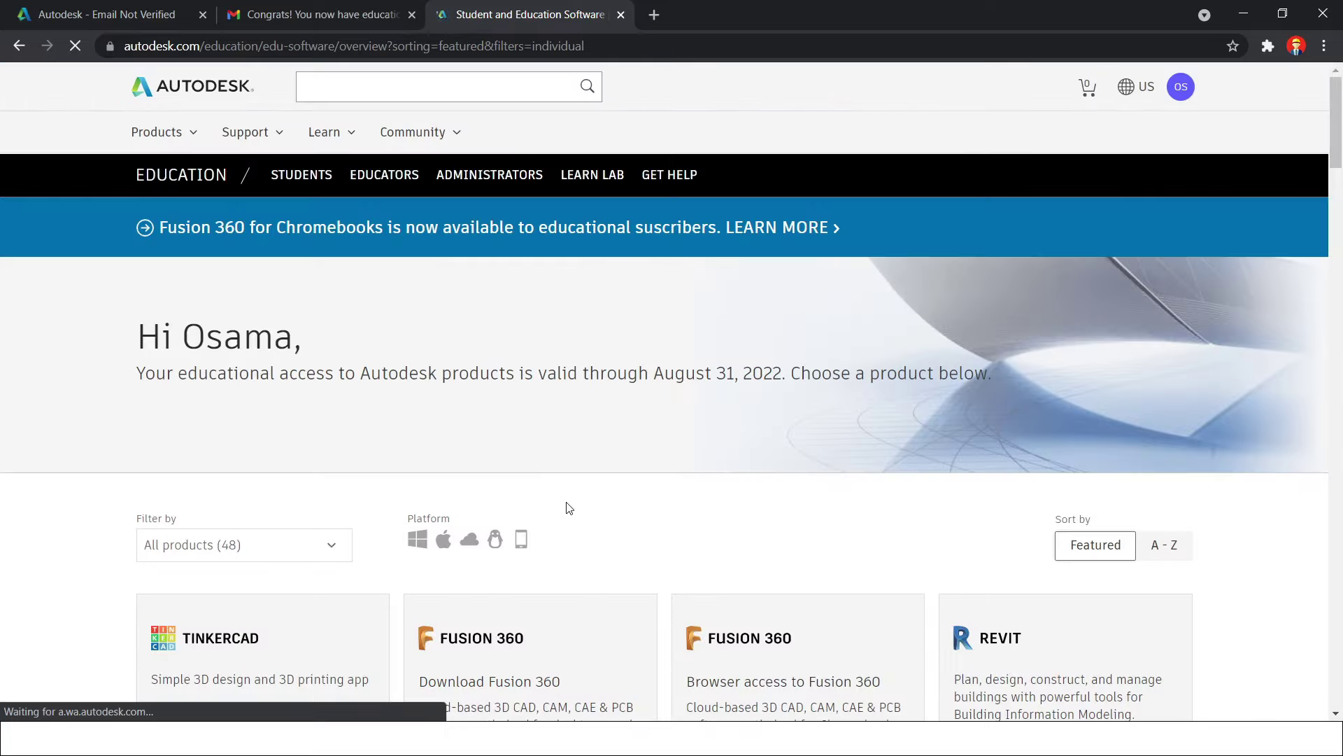
{"action": "scroll", "coordinate": [568, 506], "scroll_direction": "down", "scroll_amount": 9}
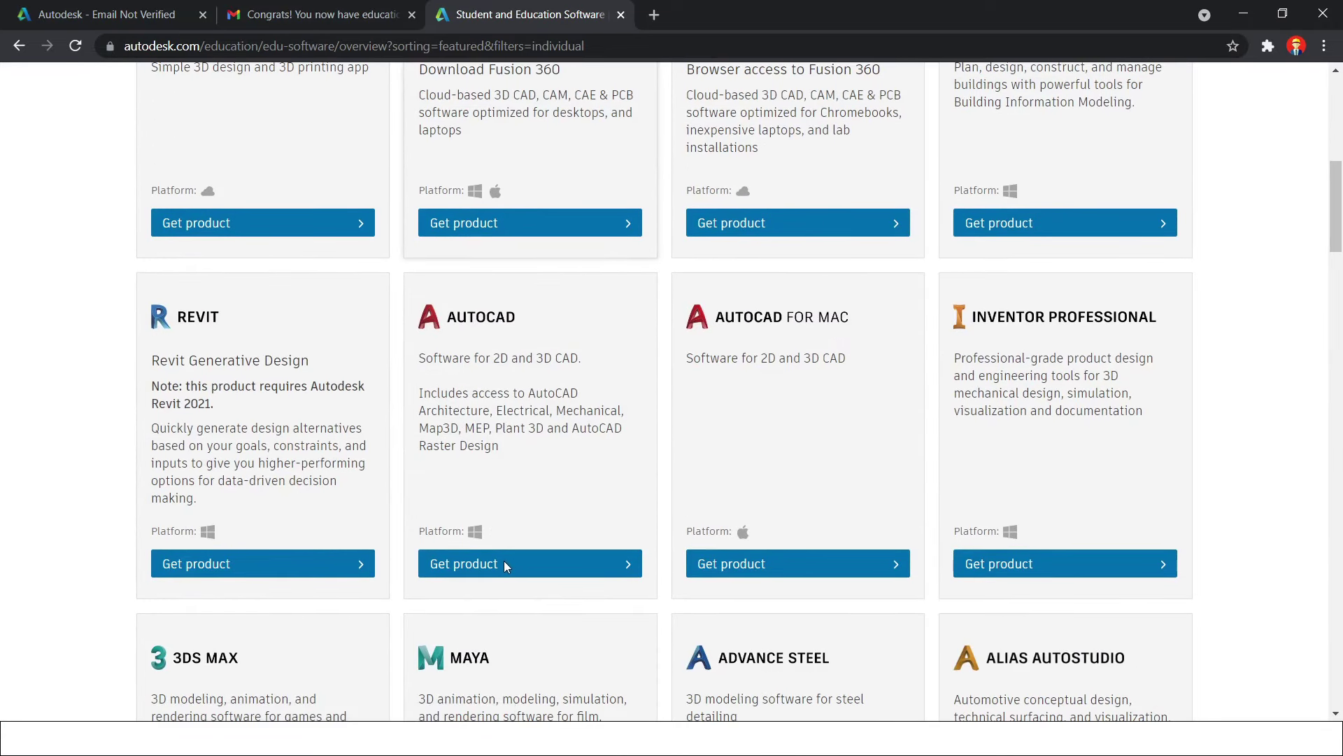
{"action": "left_click", "coordinate": [508, 565]}
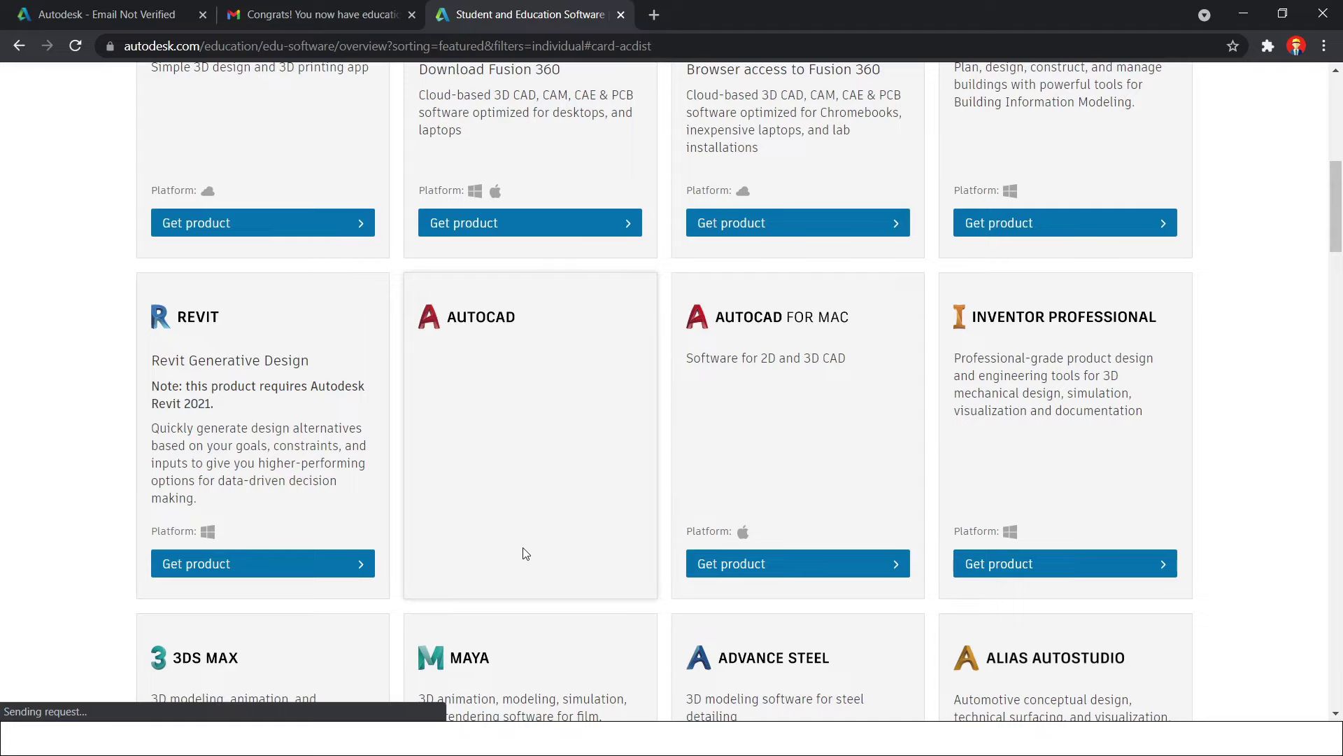
Check the AutoCAD download dropdowns, keeping Windows, version 2022 and English
{"action": "scroll", "coordinate": [515, 514], "scroll_direction": "down", "scroll_amount": 1}
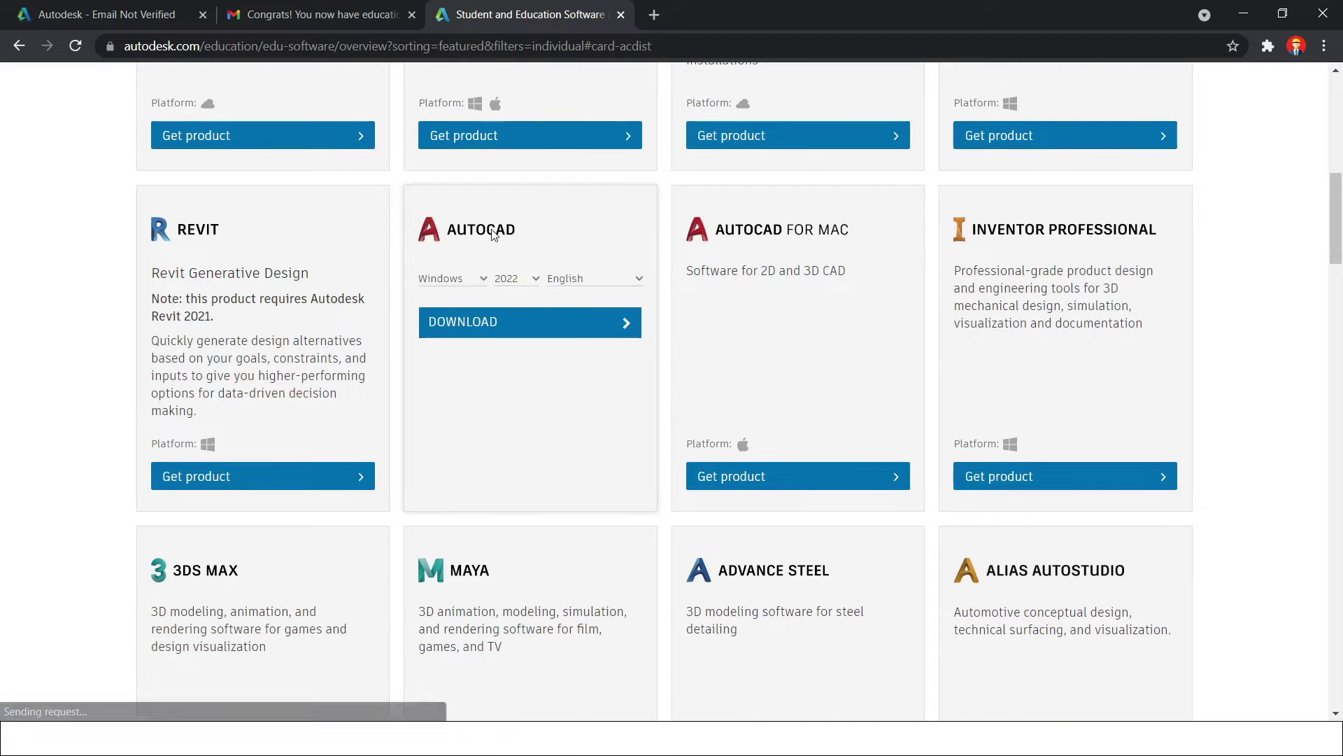
{"action": "left_click", "coordinate": [480, 278]}
{"action": "left_click", "coordinate": [480, 278]}
{"action": "left_click", "coordinate": [507, 280]}
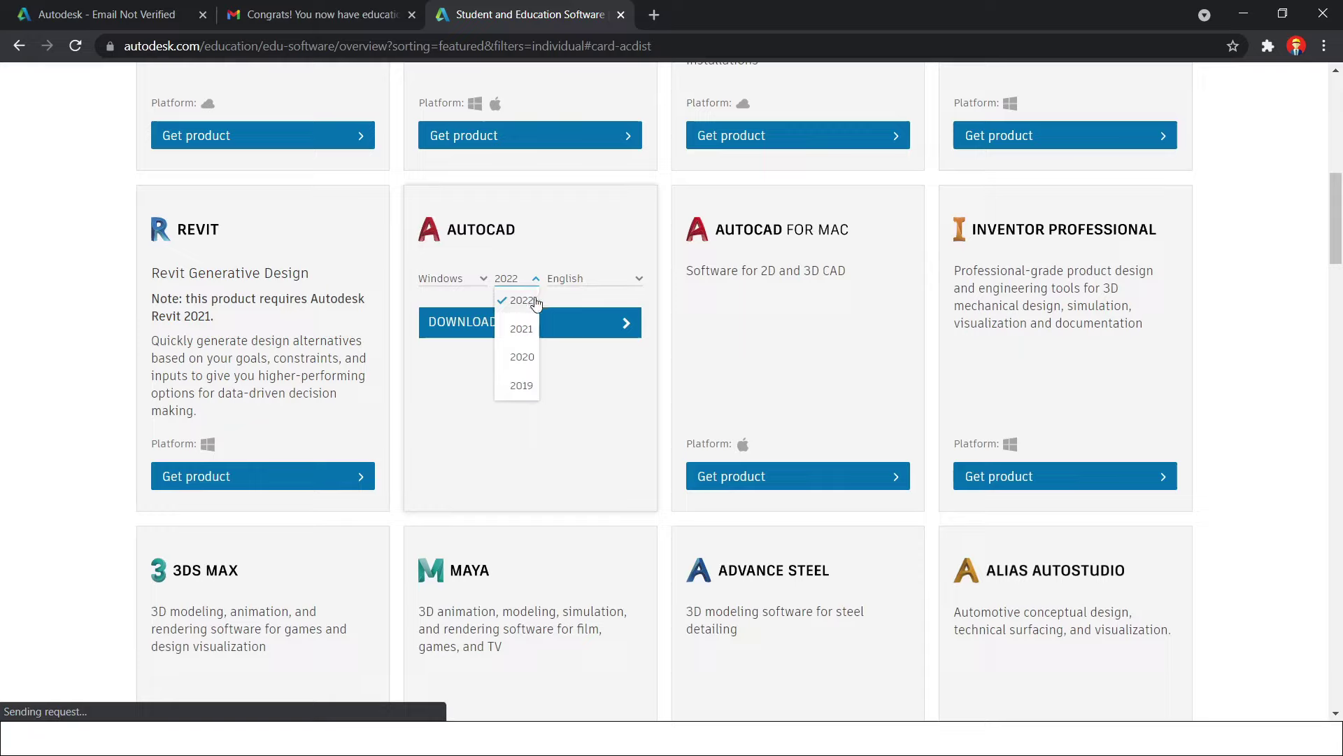
{"action": "left_click", "coordinate": [599, 279]}
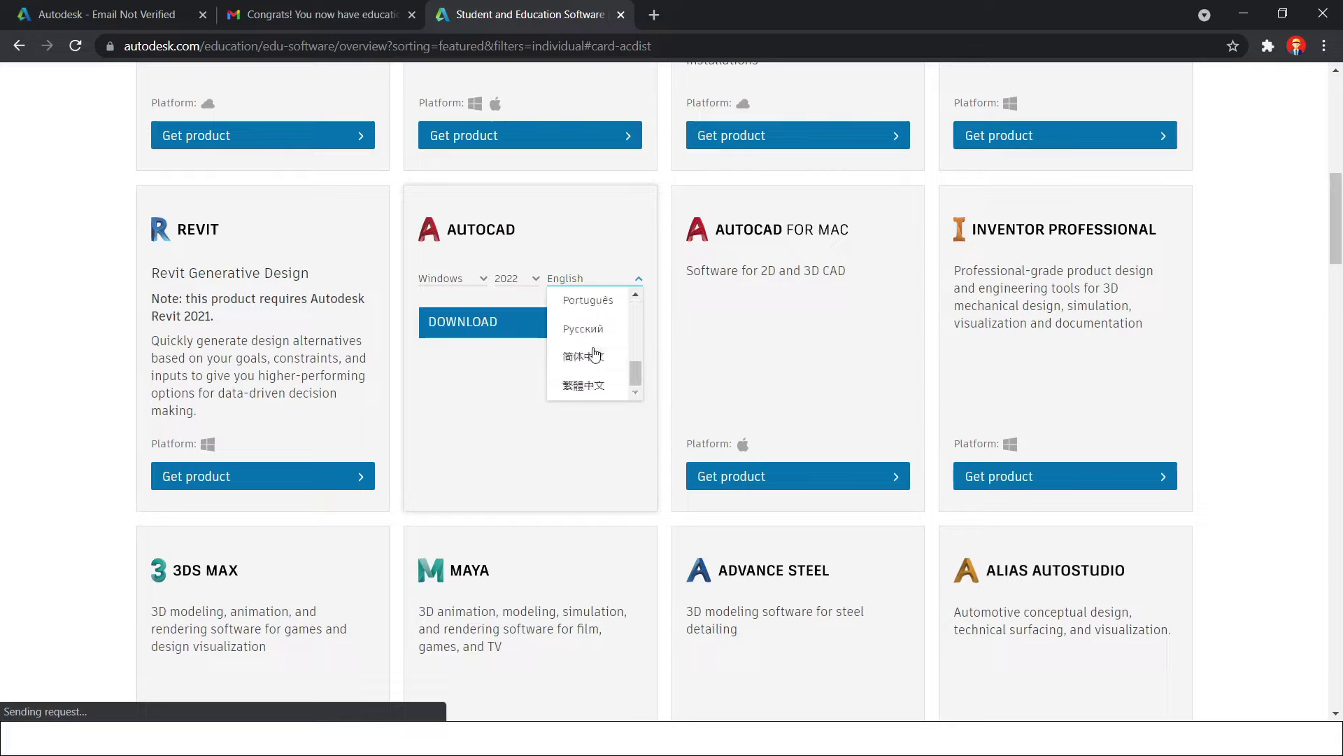
{"action": "left_click", "coordinate": [610, 359]}
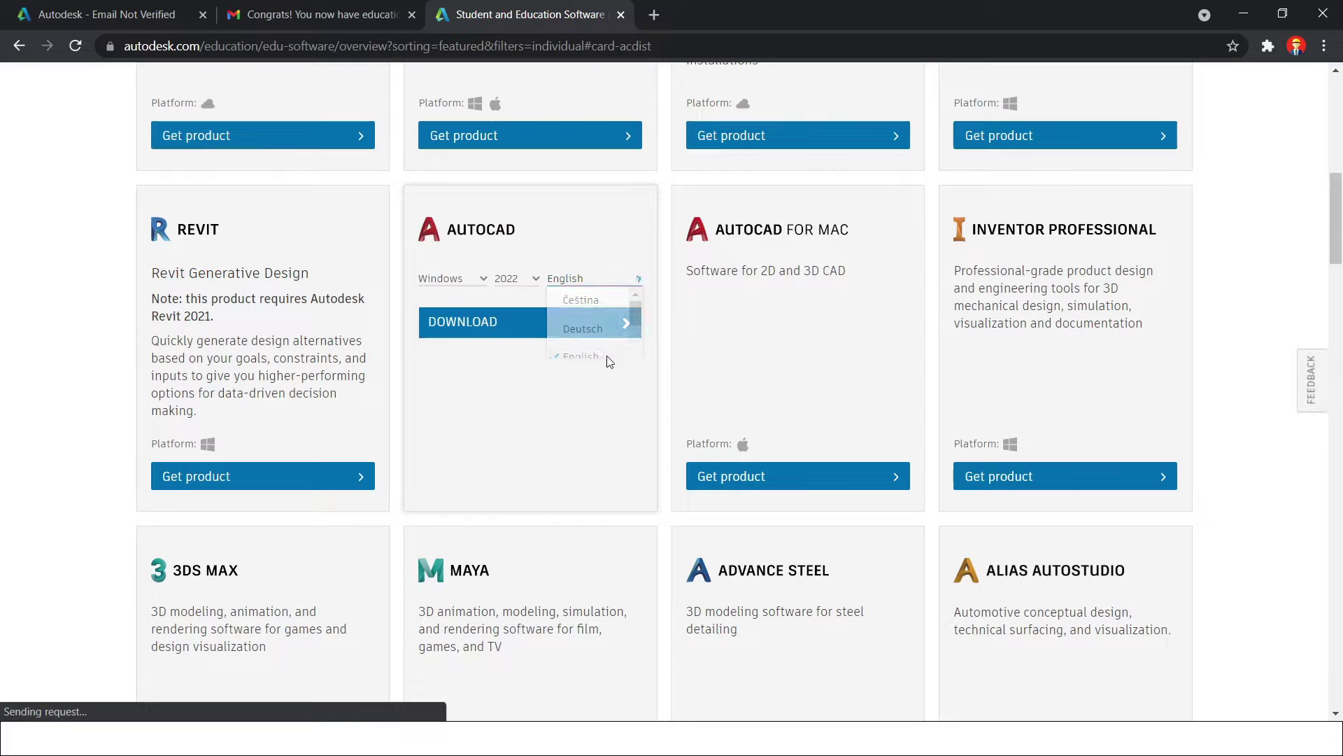